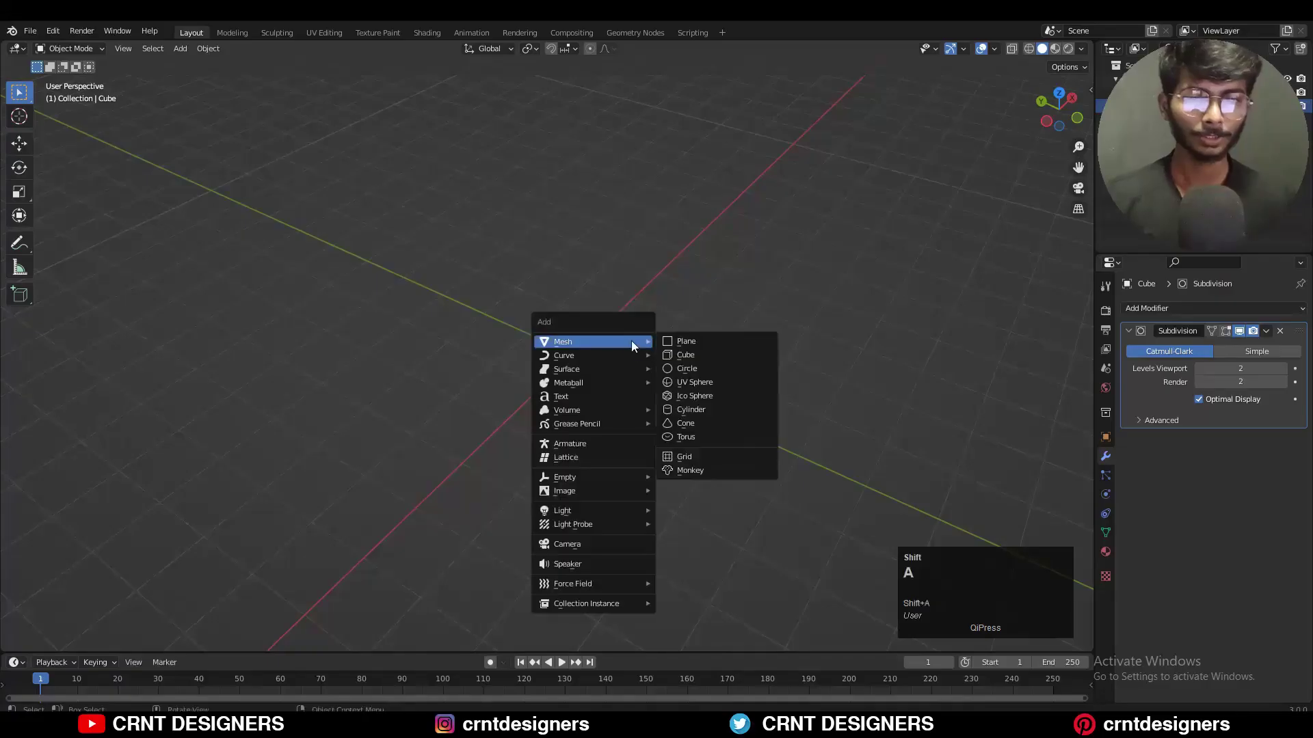
- Add a cube mesh and flatten it into a slab by scaling it to 0.2 along Z
left_click(684, 344)
key("s")
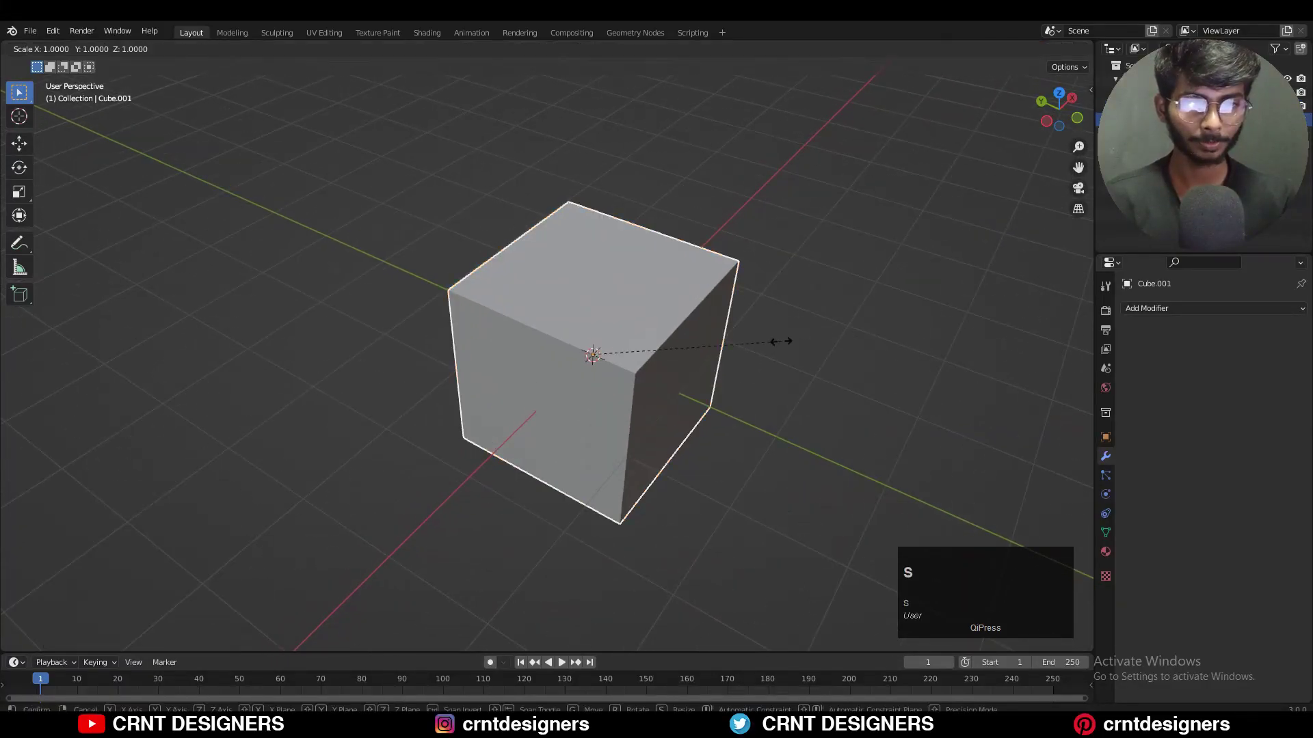
key("z")
left_click(611, 383, "ctrl")
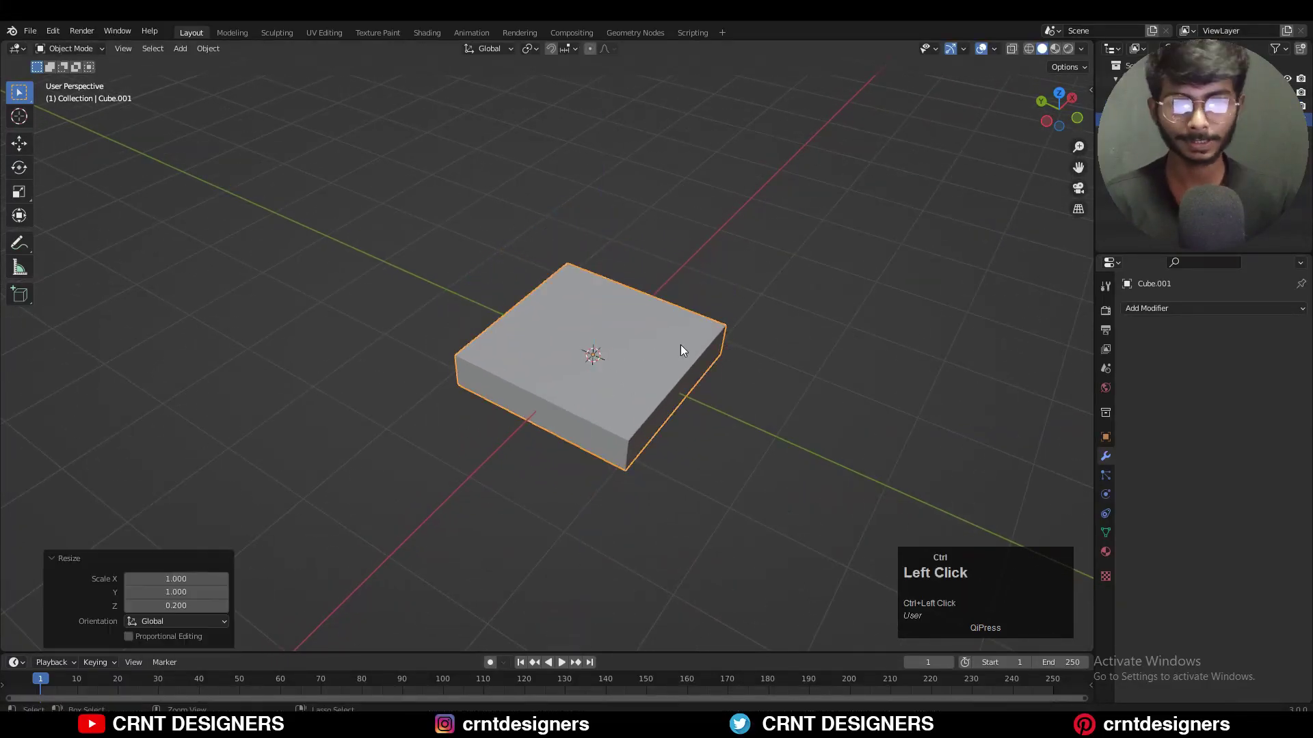
- Add seven evenly spaced loop cuts across the slab in each horizontal direction, forming an eight-by-eight grid
left_click(1065, 95)
middle_click_drag(750, 282, 756, 244, "shift")
scroll(756, 244, "up", 2)
key("Tab")
key("ctrl+r")
scroll(560, 227, "up", 4)
scroll(560, 227, "up", 2)
left_click(559, 222)
right_click(559, 223)
key("ctrl+r")
scroll(606, 346, "up", 6)
left_click(607, 343)
right_click(608, 342)
- Extrude the slab's +Y side faces and its -X side faces outward by 0.1 m each
middle_click_drag(608, 342, 514, 199, "ctrl")
key("3")
left_click(1011, 48)
left_click(116, 48)
left_click_drag(859, 111, 399, 206)
left_click(19, 144)
key("e")
left_click(477, 160, "ctrl")
left_click_drag(415, 148, 296, 592)
left_click(414, 353)
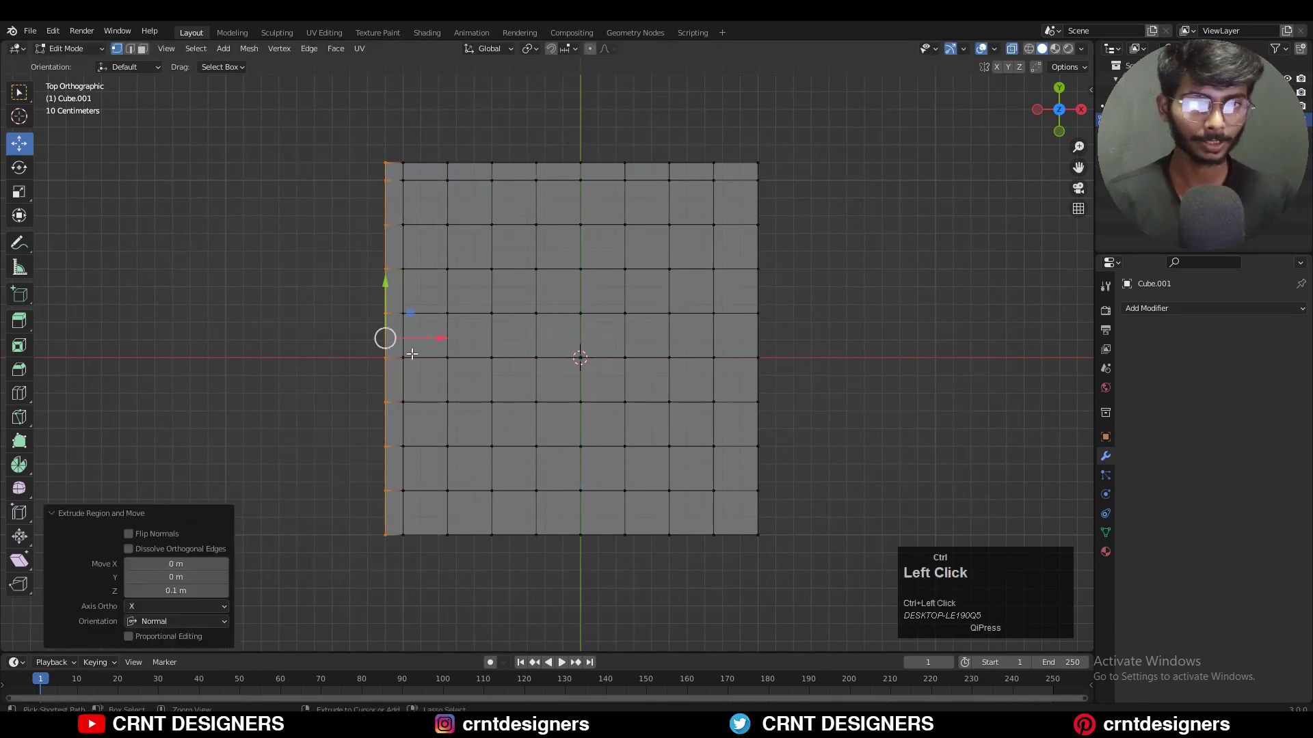
- Add one centred loop cut inside each of the two narrow extruded border strips
key("a")
key("ctrl+r")
left_click(398, 161)
right_click(400, 163)
key("ctrl+r")
left_click(403, 171)
right_click(553, 142)
- Symmetrize the whole mesh along Y and from -X to +X so all four sides carry the border strips
key("a")
key("a")
key("a")
left_click(240, 48)
left_click(313, 223)
left_click(244, 50)
left_click(310, 242)
left_click(157, 620)
left_click(154, 603)
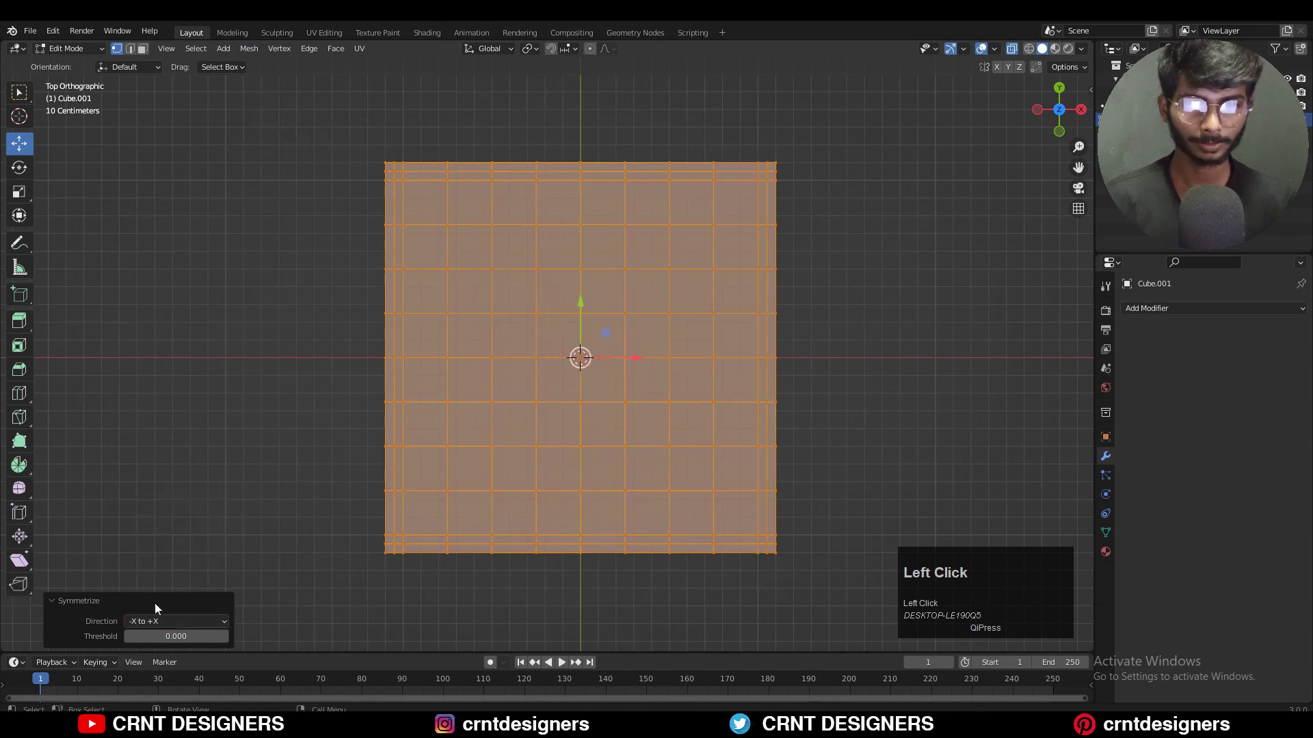
- Select the central six-by-six block of top faces and shape it into a circle with LoopTools
left_click(711, 225)
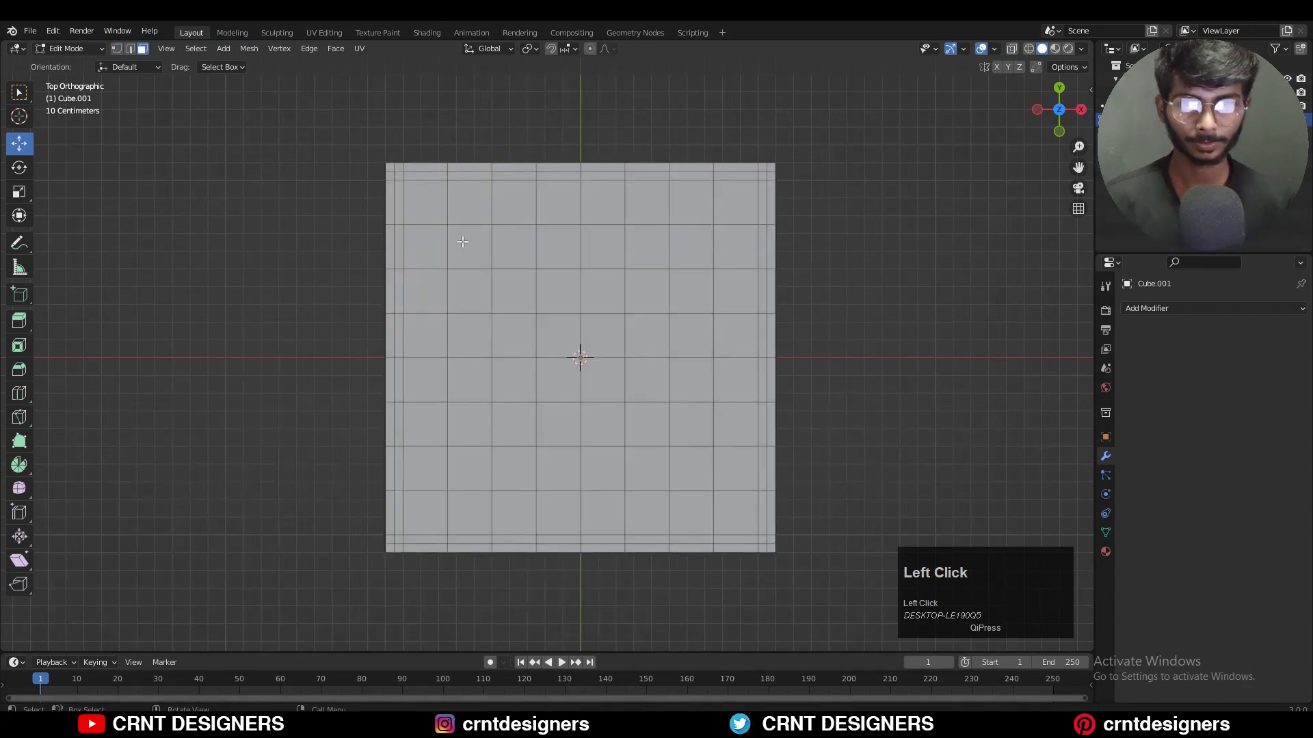
left_click(469, 246)
left_click(708, 465, "ctrl+shift")
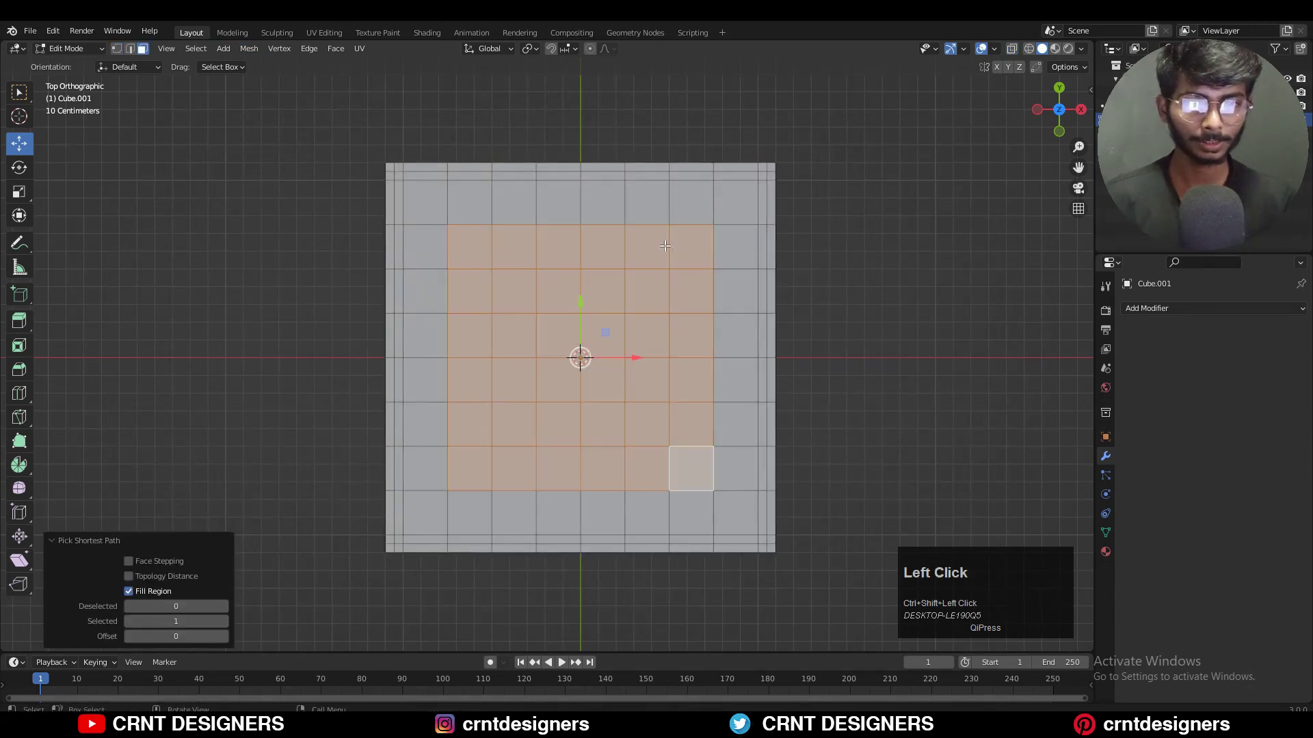
right_click(623, 205)
mouse_move(683, 199)
left_click(735, 216)
- Inset the circular faces by about 0.05 m to form a narrow ring
middle_click_drag(775, 219, 710, 216, "ctrl")
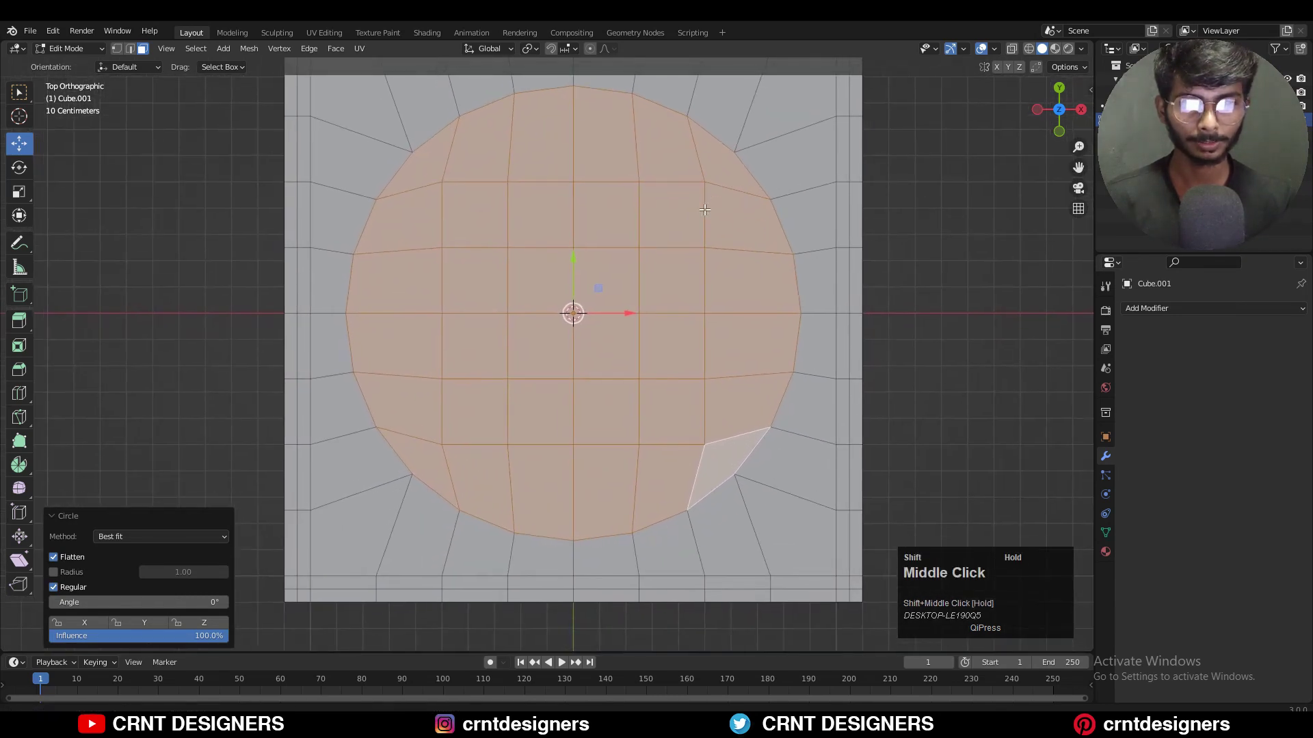
key("i")
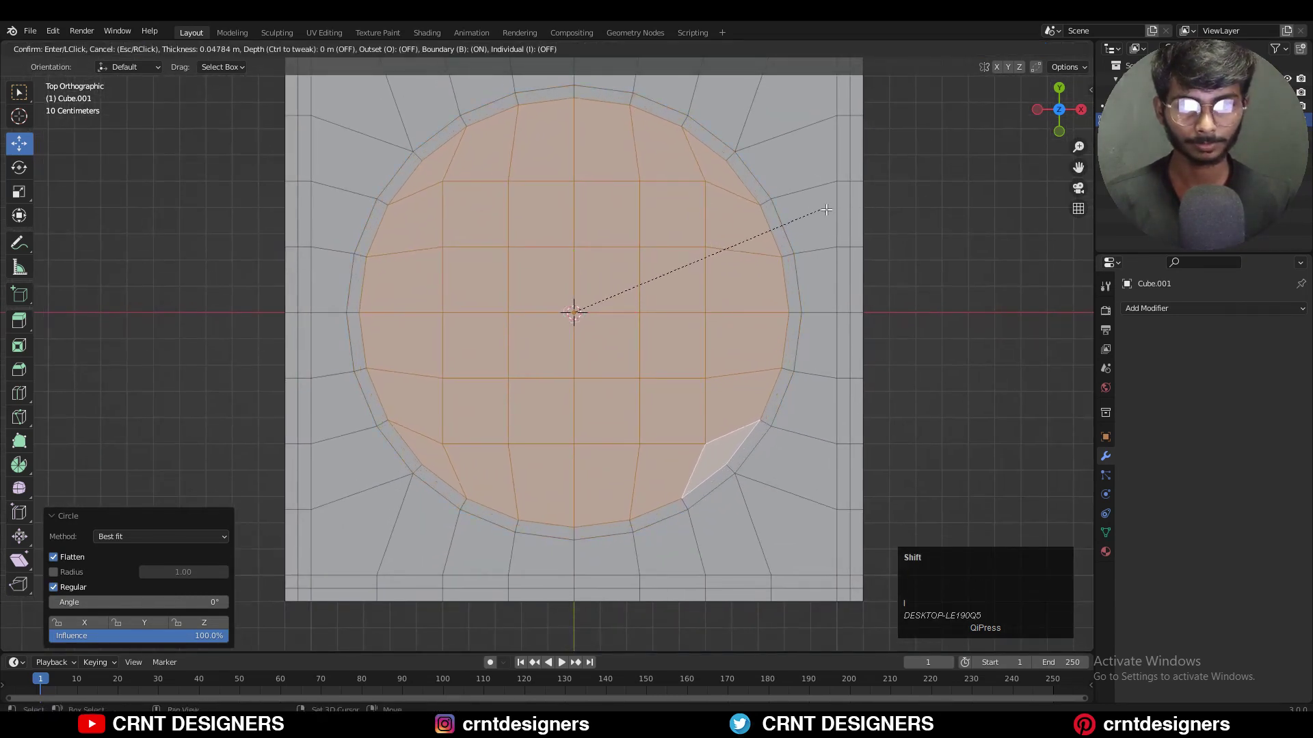
left_click(829, 210, "shift")
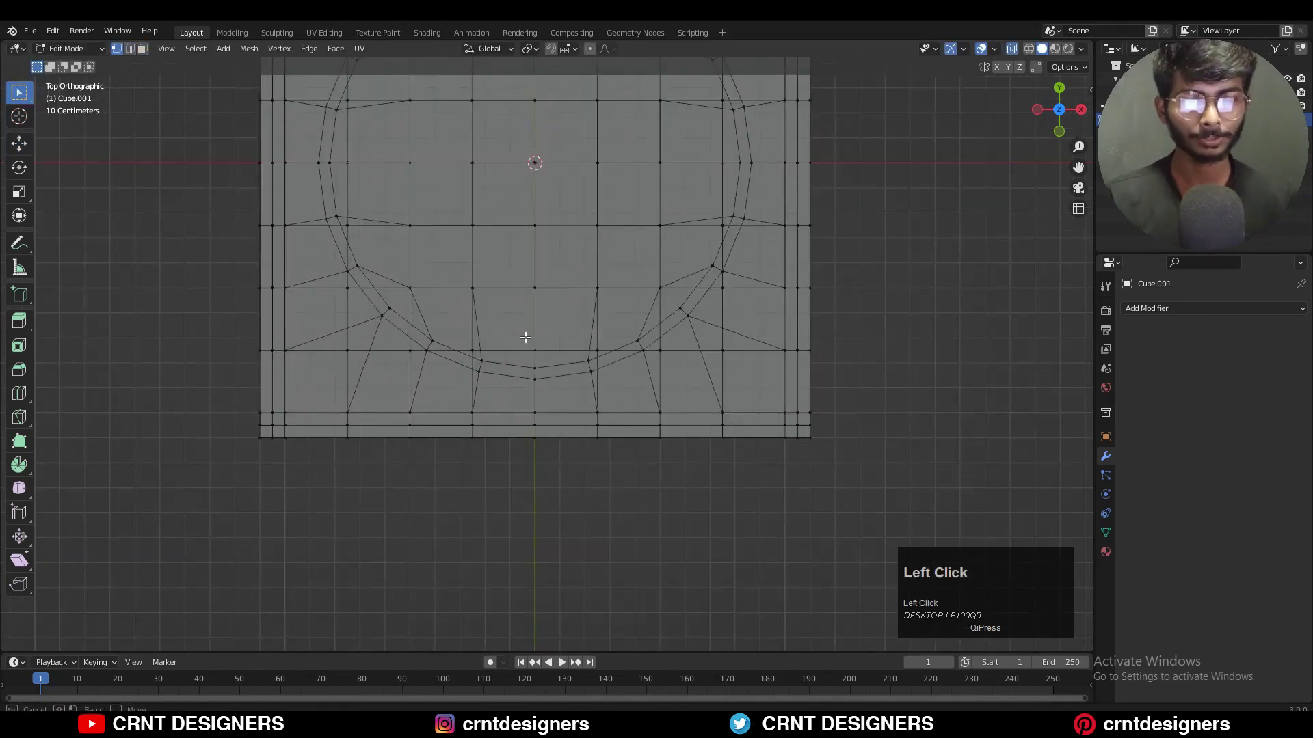
- Bevel the centre-line edges running from the ring to the slab's -Y and +X sides into narrow double lines
left_click_drag(525, 337, 547, 479)
middle_click_drag(843, 184, 844, 287, "shift")
left_click_drag(839, 258, 674, 299, "shift")
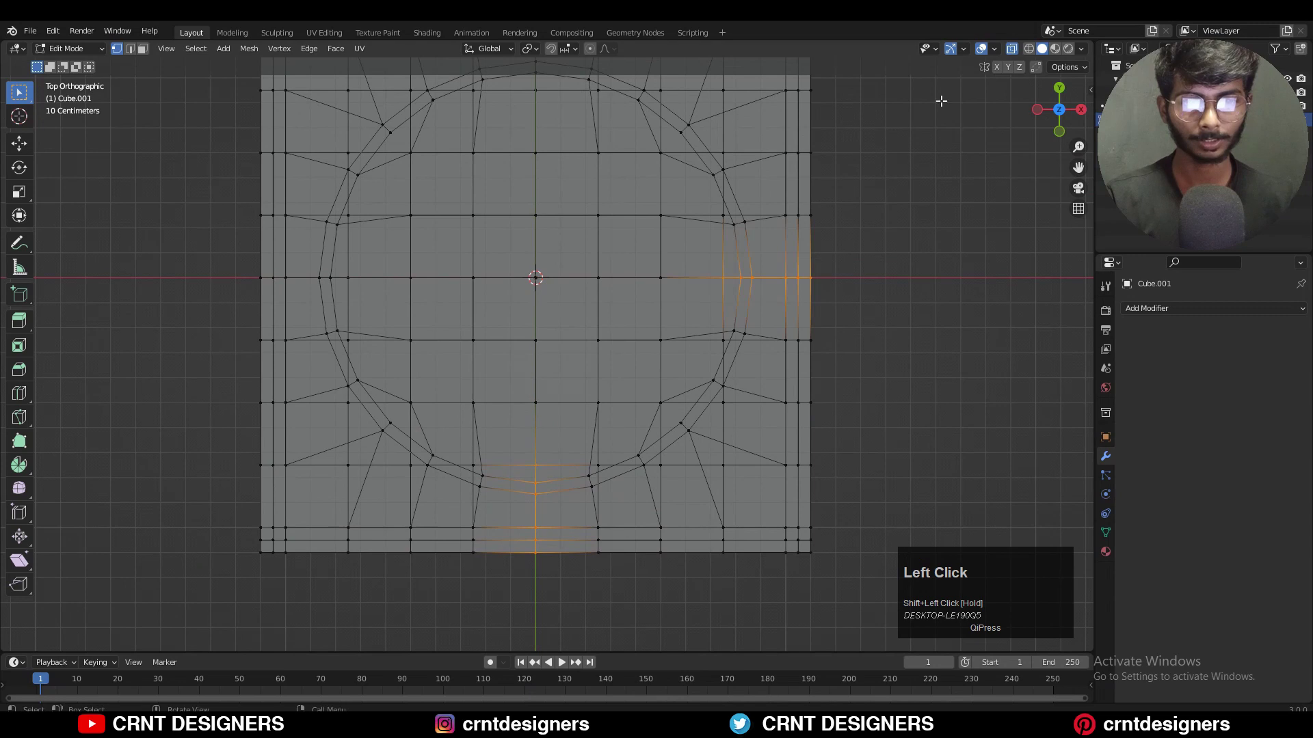
left_click(1012, 50)
key("2")
key("ctrl+b")
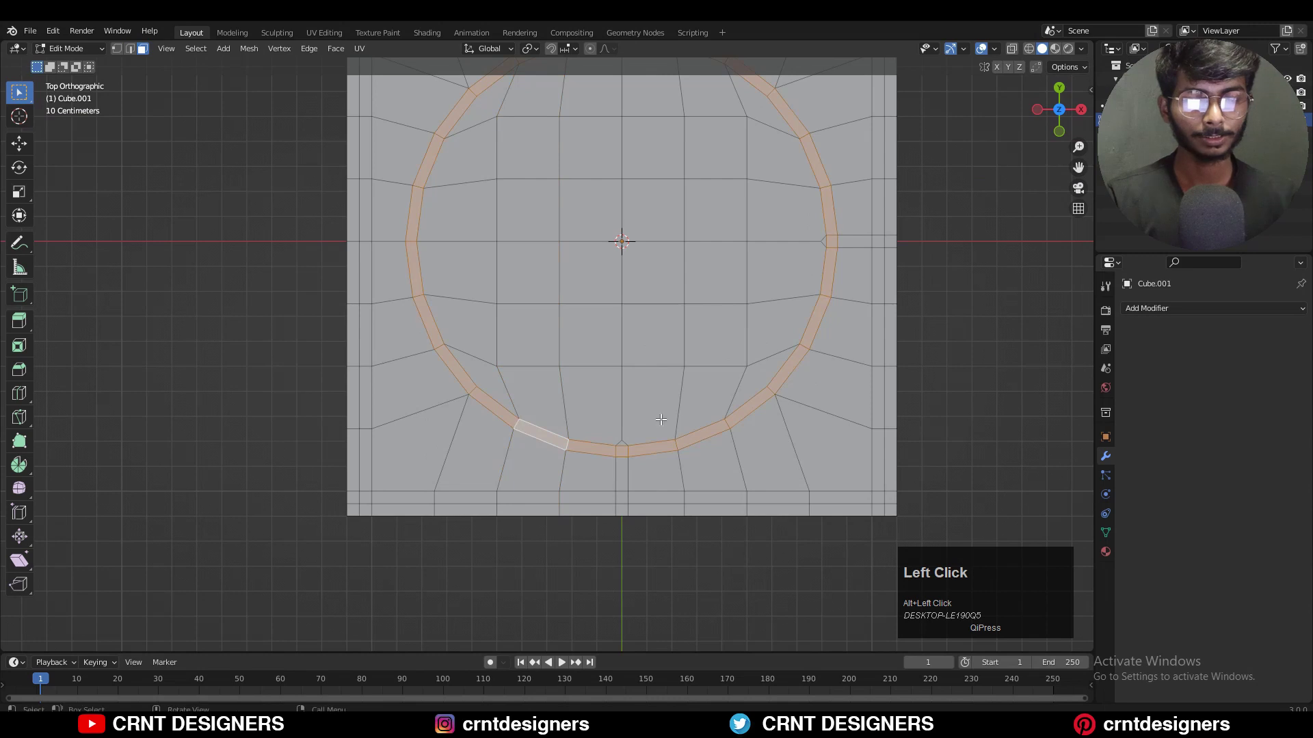
- Extrude upward the top faces and ring around the circle, leaving out the corner section between the -Y and +X sides
middle_click_drag(659, 416, 623, 470, "shift")
left_click_drag(826, 312, 791, 337, "ctrl")
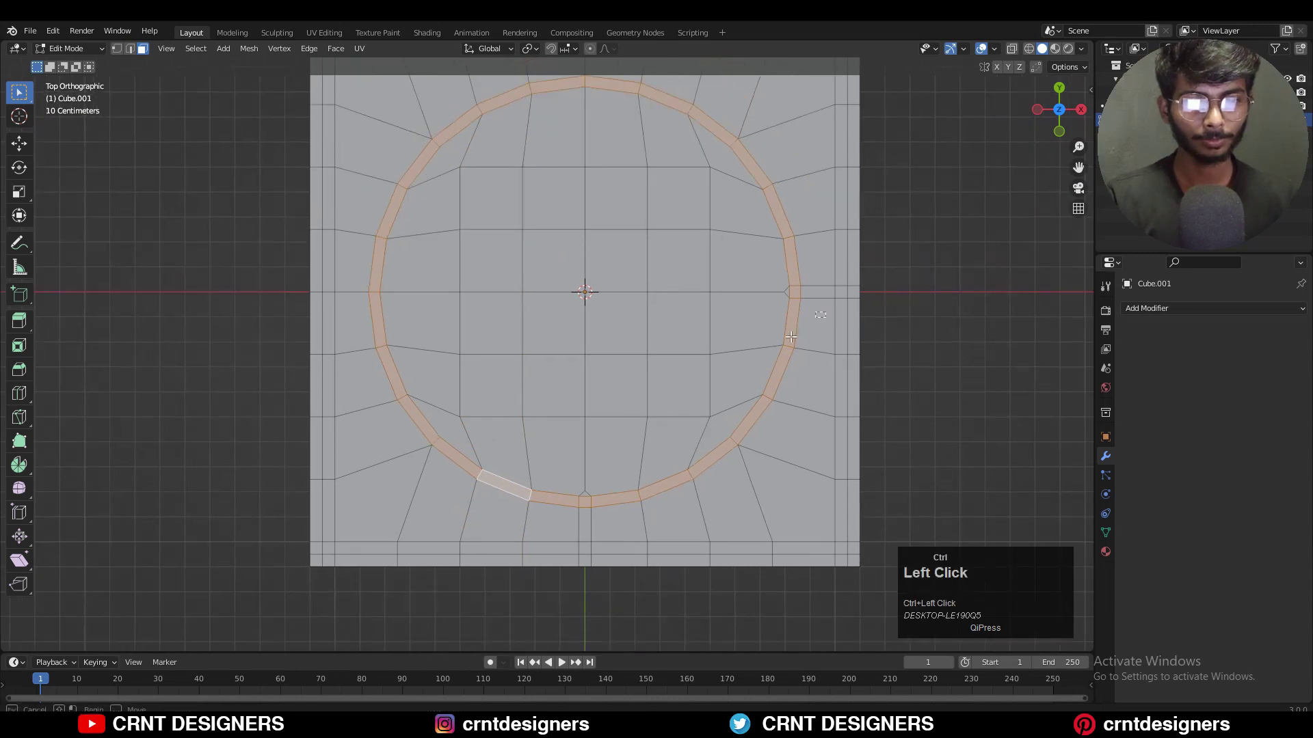
left_click_drag(609, 526, 643, 502, "ctrl")
middle_click_drag(755, 351, 667, 466, "shift")
left_click_drag(800, 376, 134, 503, "shift")
middle_click_drag(135, 503, 281, 275, "shift")
left_click_drag(245, 294, 456, 604, "shift")
left_click_drag(645, 483, 381, 446, "shift")
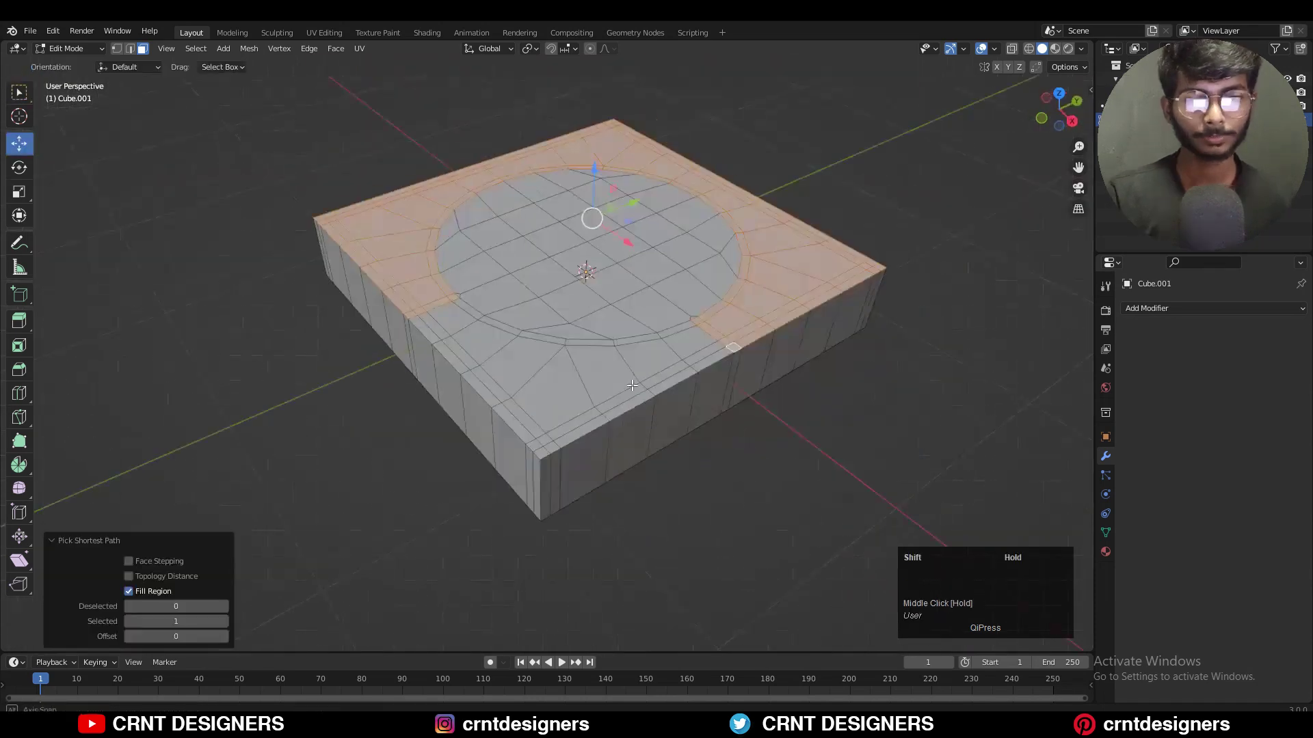
middle_click_drag(632, 385, 562, 259)
key("e")
left_click(583, 276)
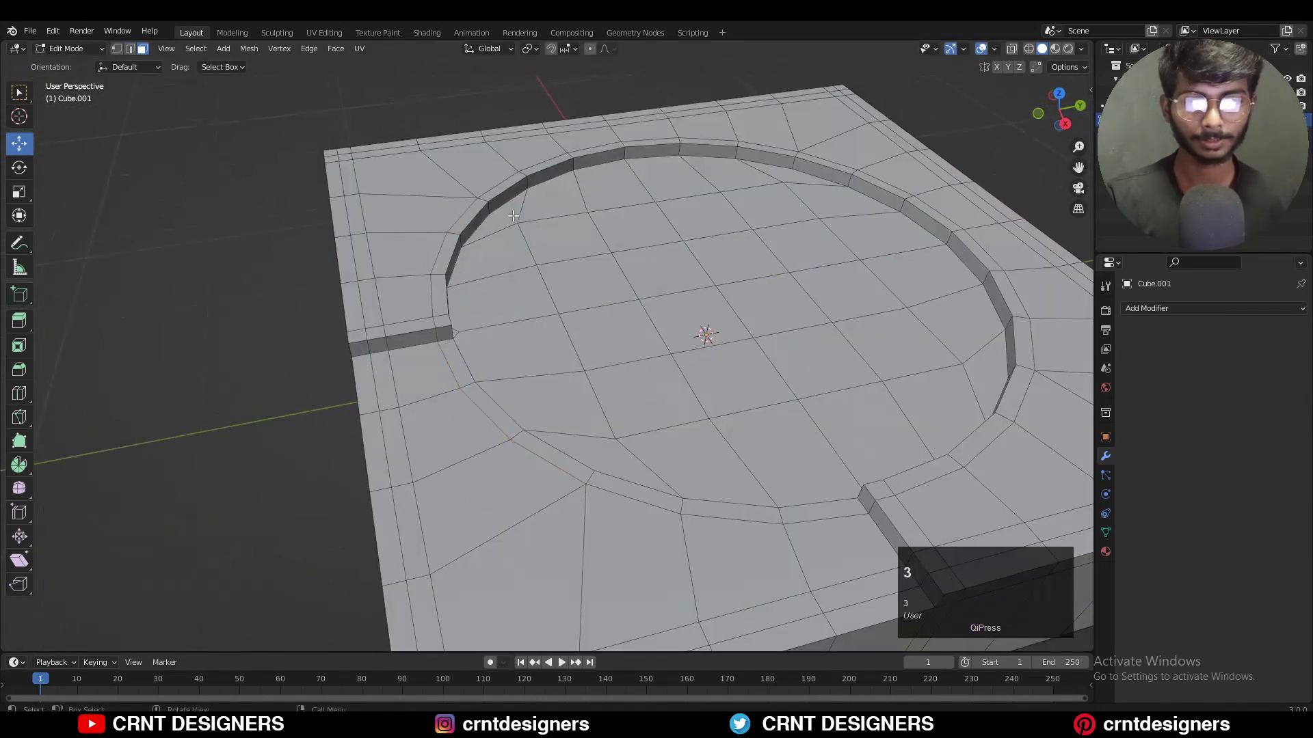
- Select all faces of the circular floor and scale them to 0.9
left_click(500, 218)
left_click(602, 459, "ctrl+shift")
left_click(994, 374, "shift")
left_click(841, 203, "ctrl+shift")
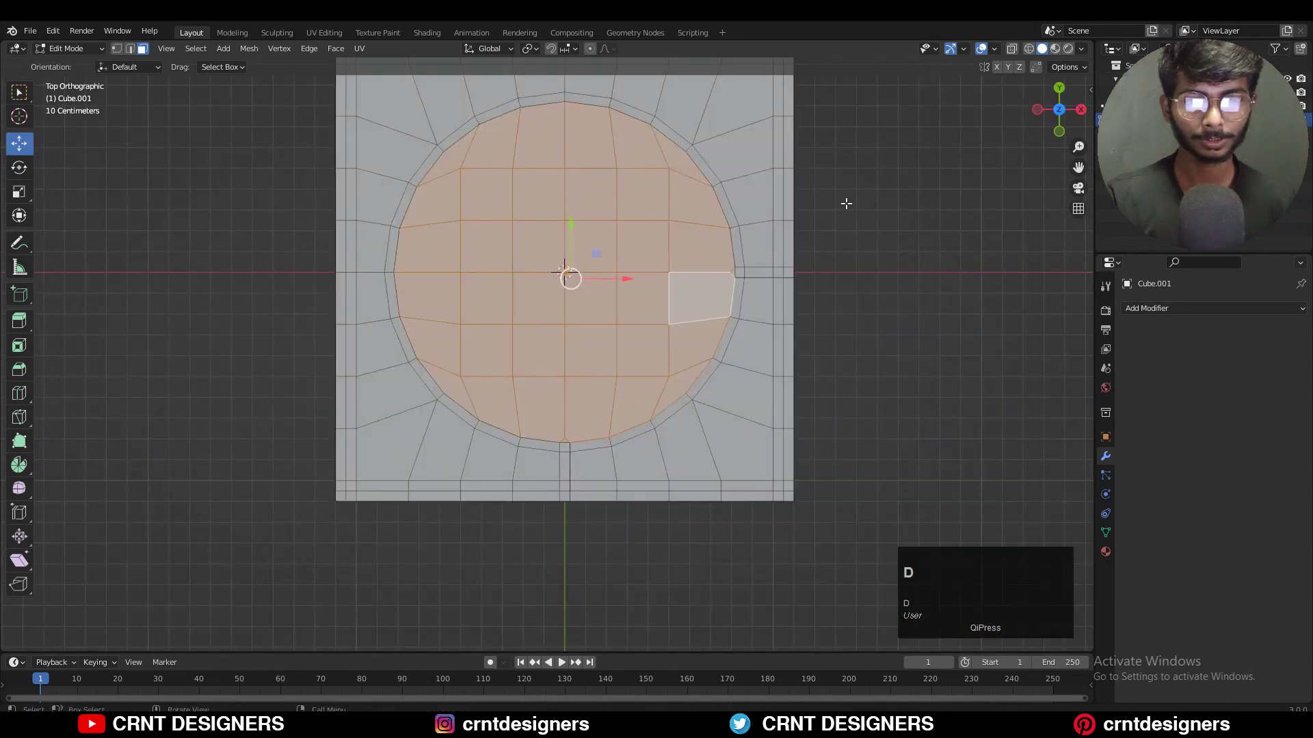
key("s")
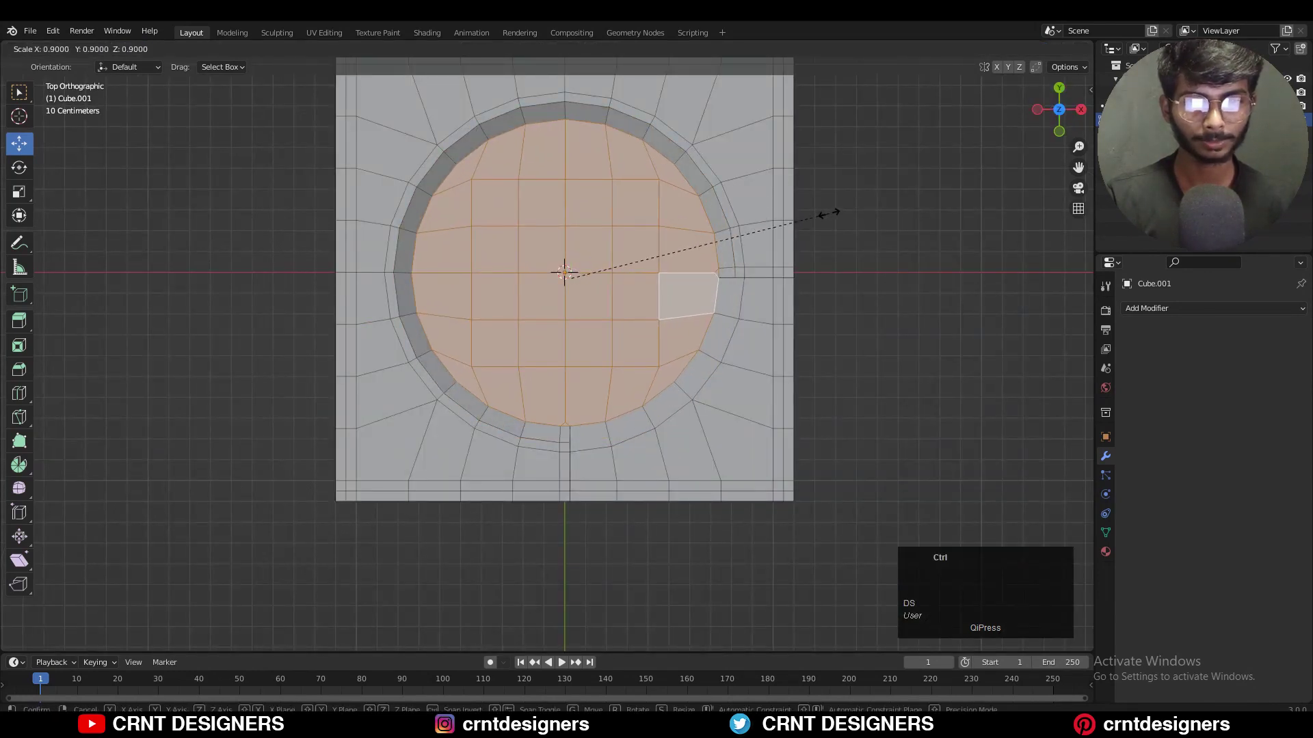
left_click(828, 213)
- Knife-cut a straight line along Y beside the -Y step, from the circle's rim to the slab's outer edge
scroll(829, 213, "up", 3)
middle_click_drag(829, 213, 829, 105, "shift")
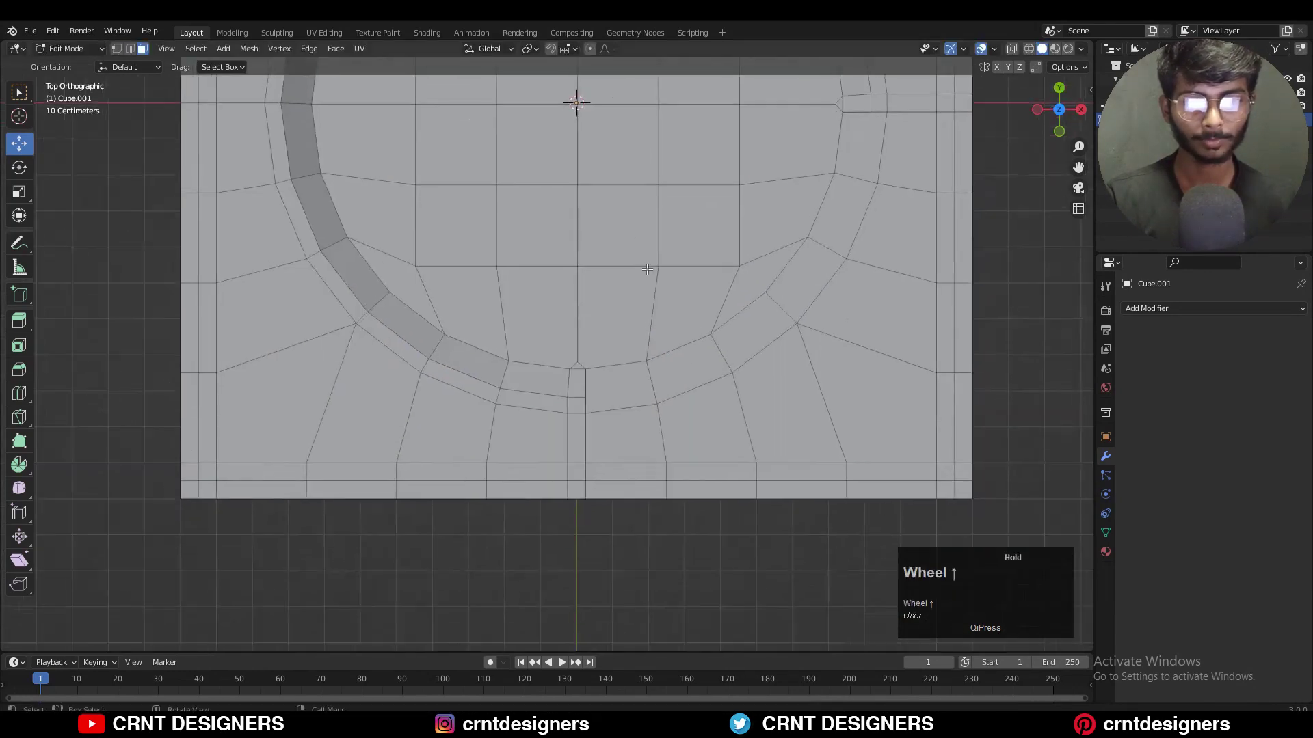
scroll(547, 354, "up", 2)
key("1")
left_click(20, 416)
left_click(623, 374)
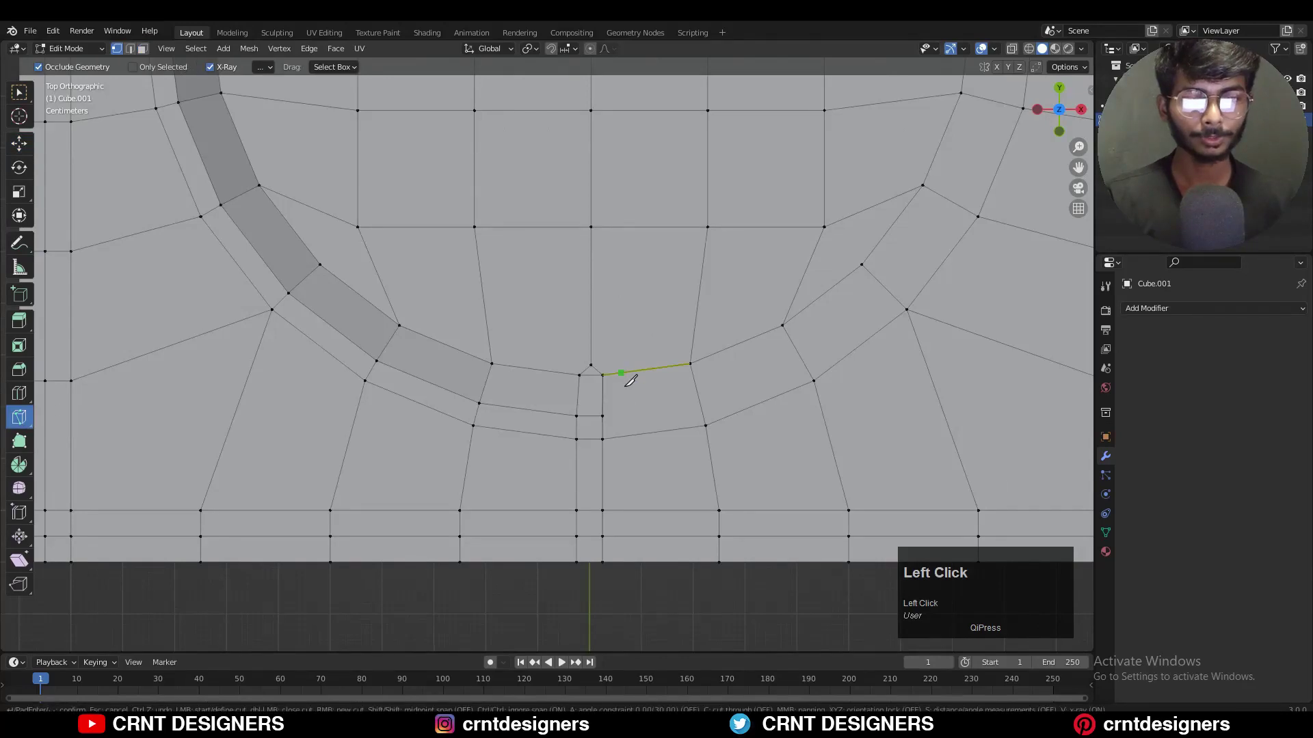
key("c")
scroll(636, 560, "down", 2)
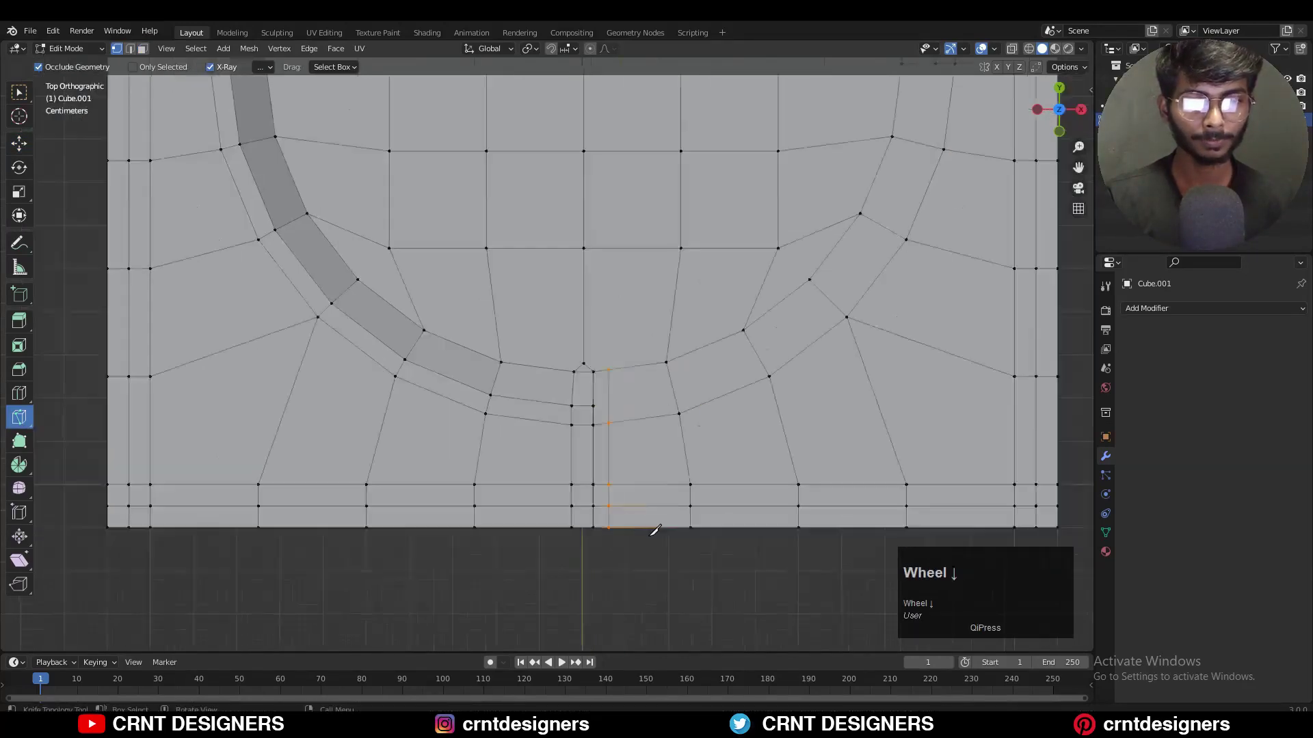
- Knife-cut a straight line along X beside the +X step, from the circle's rim to the slab's outer edge
scroll(791, 273, "up", 2)
left_click(779, 275)
key("x")
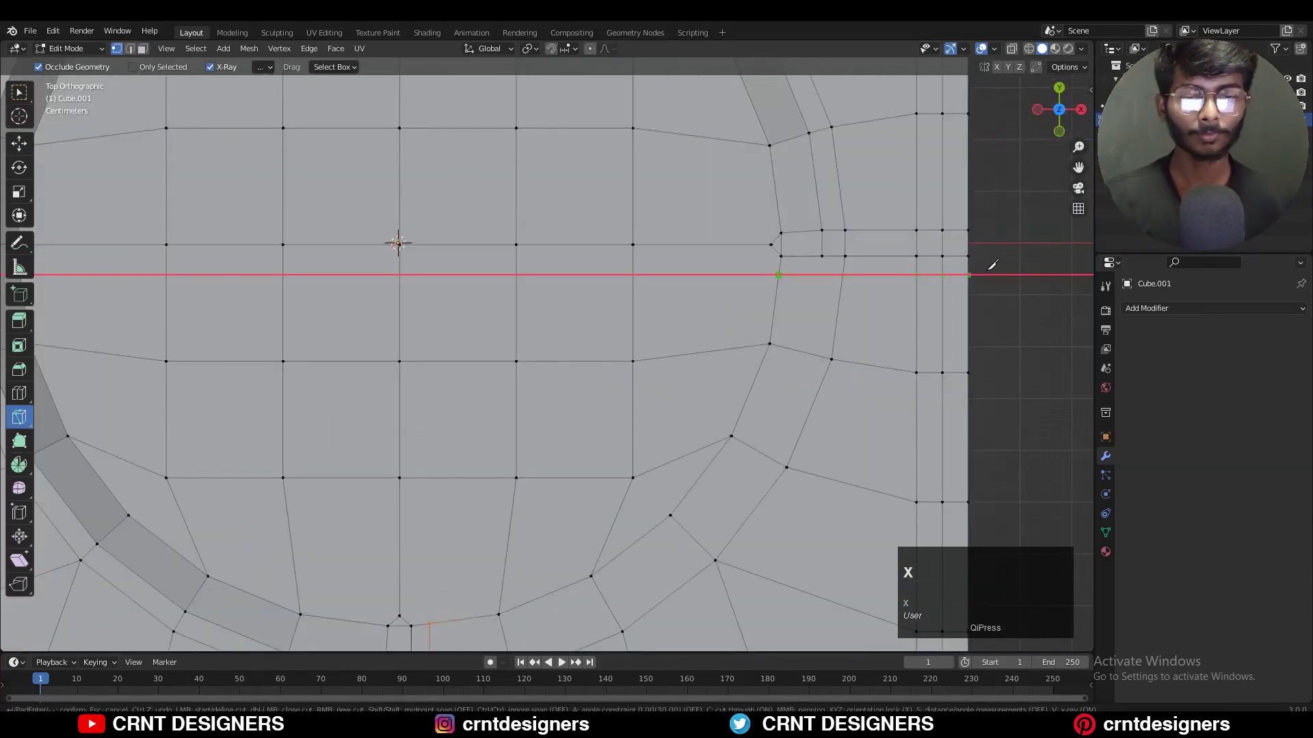
left_click(992, 266)
key("Return")
- Scale down the central four-by-four block of faces in the circular floor to even out the grid
scroll(704, 328, "down", 4)
left_click(516, 255)
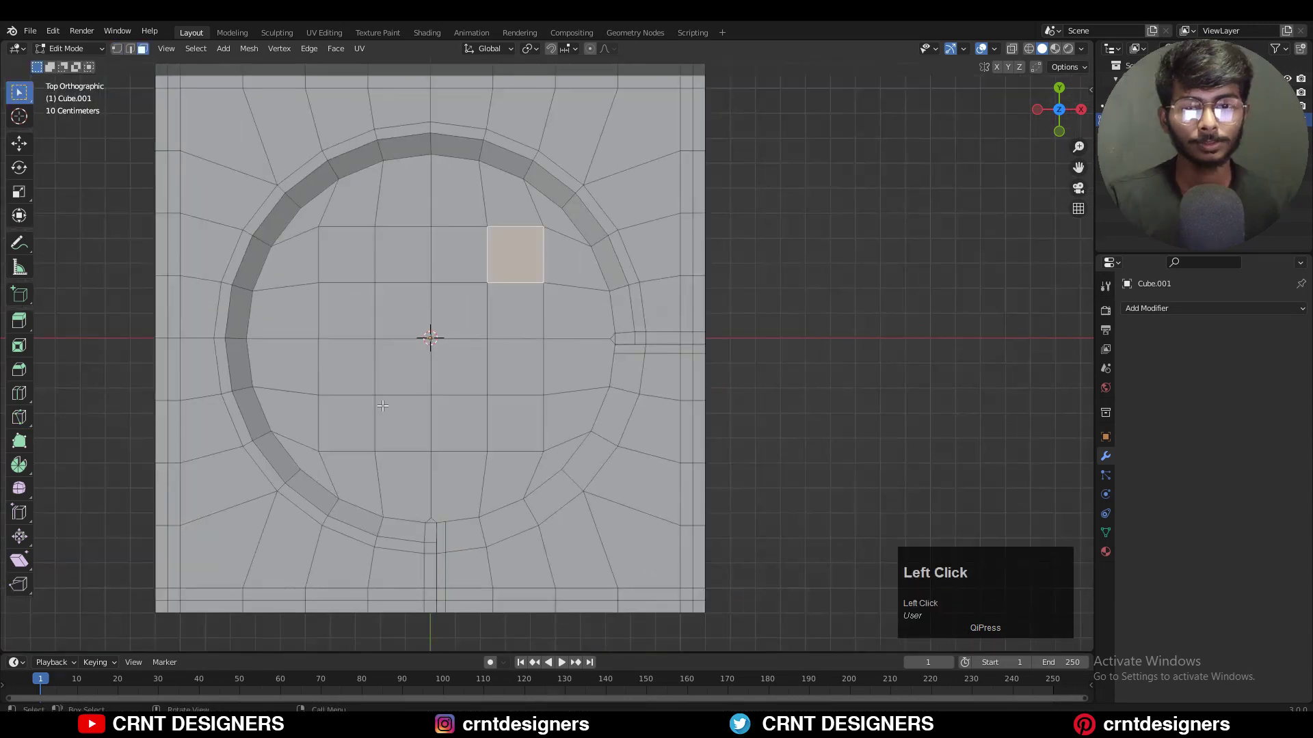
left_click(347, 423, "ctrl+shift")
key("s")
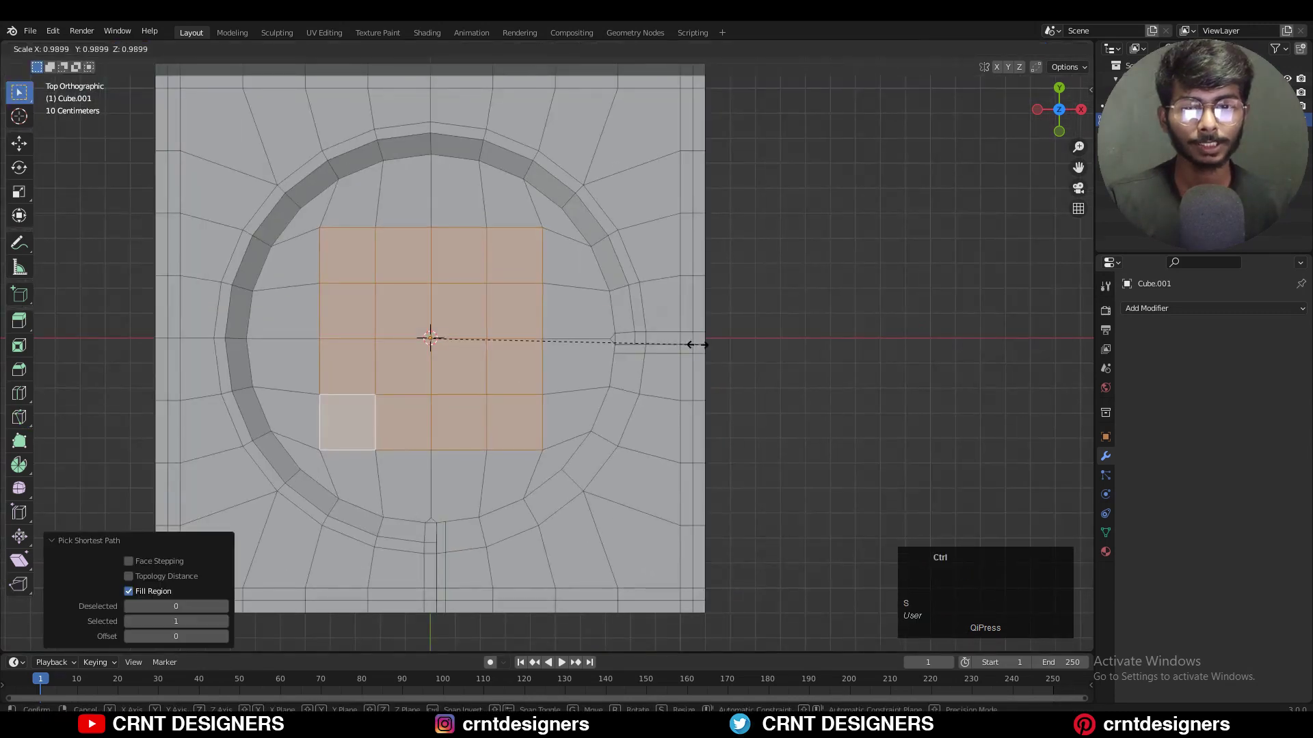
left_click(653, 351)
- Select the whole circular floor and inset it by about 0.045 m
left_click(551, 225)
left_click(320, 453, "ctrl+shift")
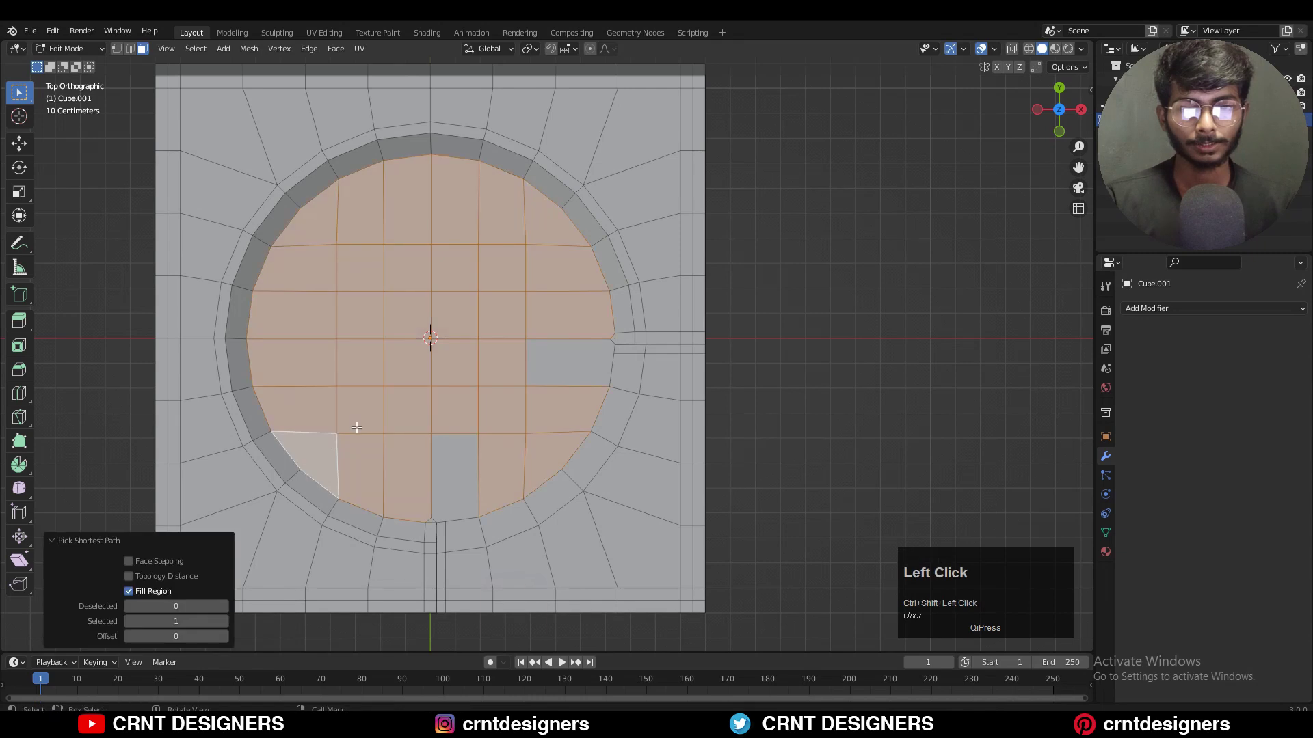
left_click_drag(551, 331, 441, 435, "shift")
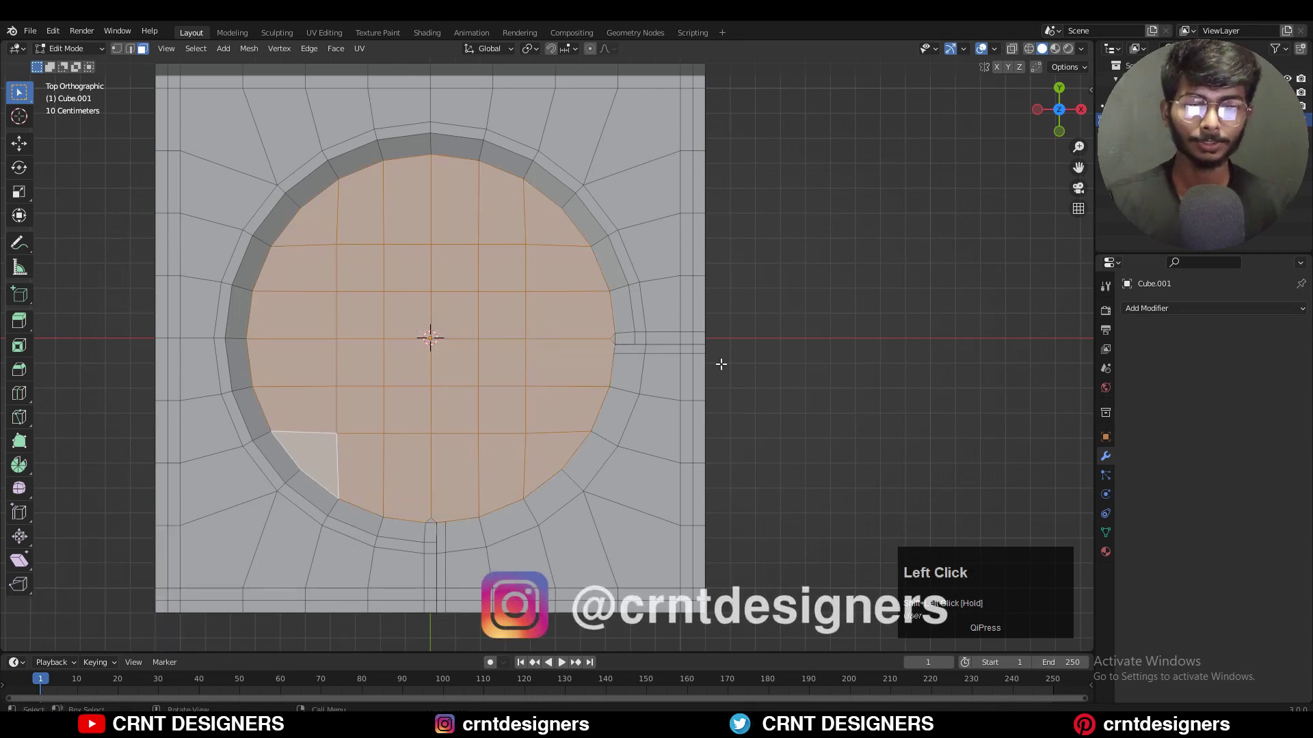
key("i")
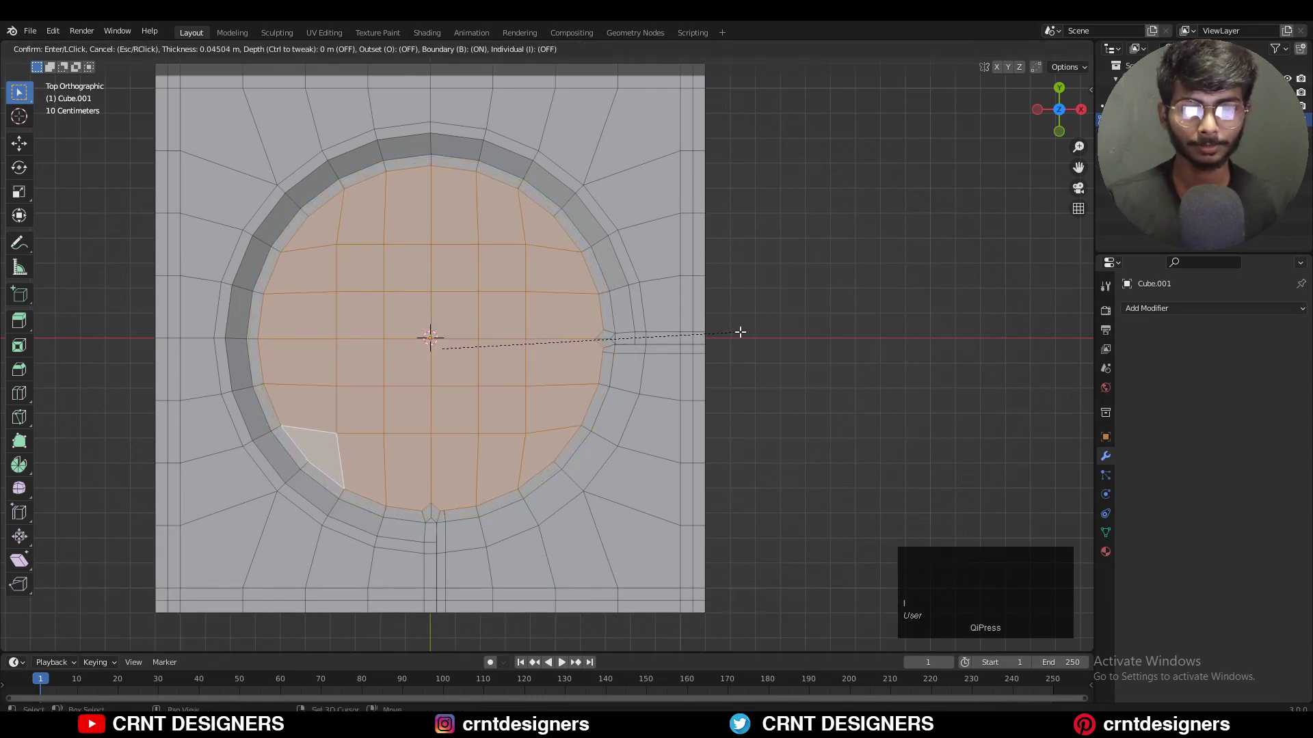
left_click(740, 332)
- At the +X step, slide the inset's centre vertex into line with the inner ring and merge the adjacent tip vertex into it
scroll(683, 335, "up", 3)
key("1")
left_click(648, 345)
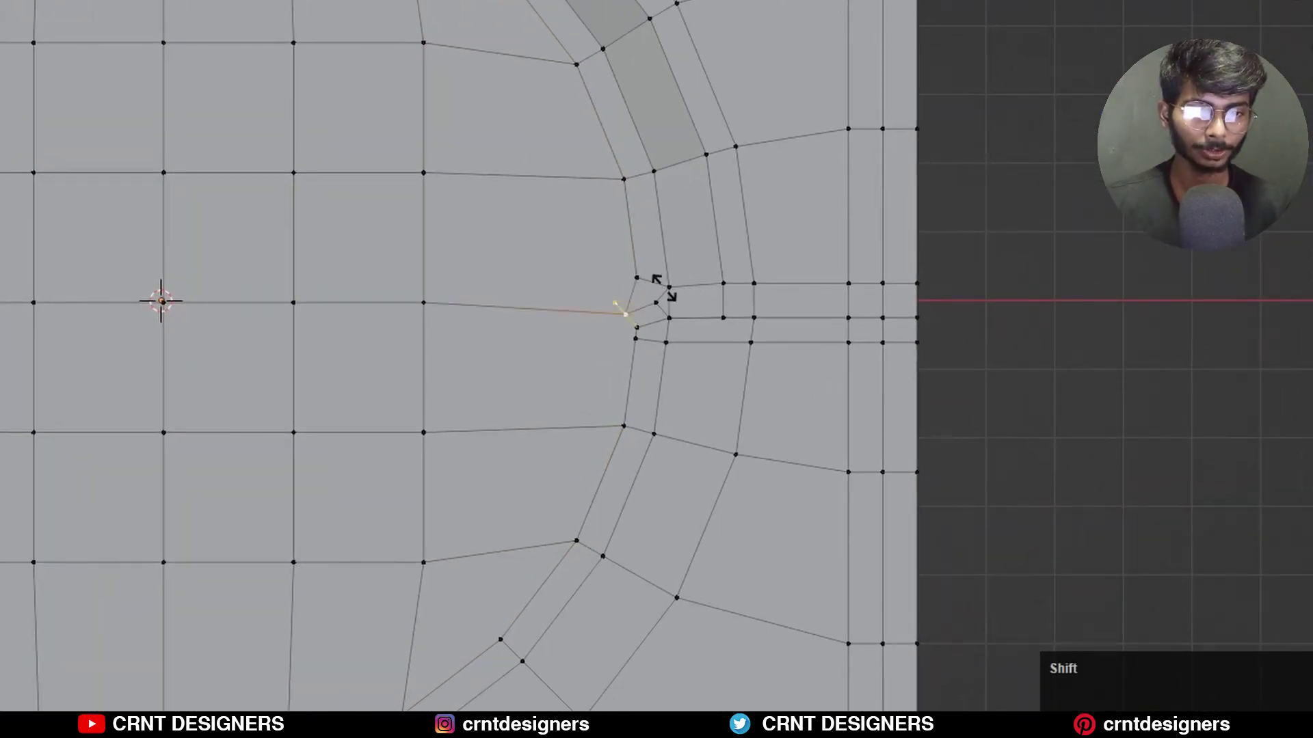
left_click(663, 295)
scroll(663, 294, "up", 3)
key("m")
left_click(814, 257)
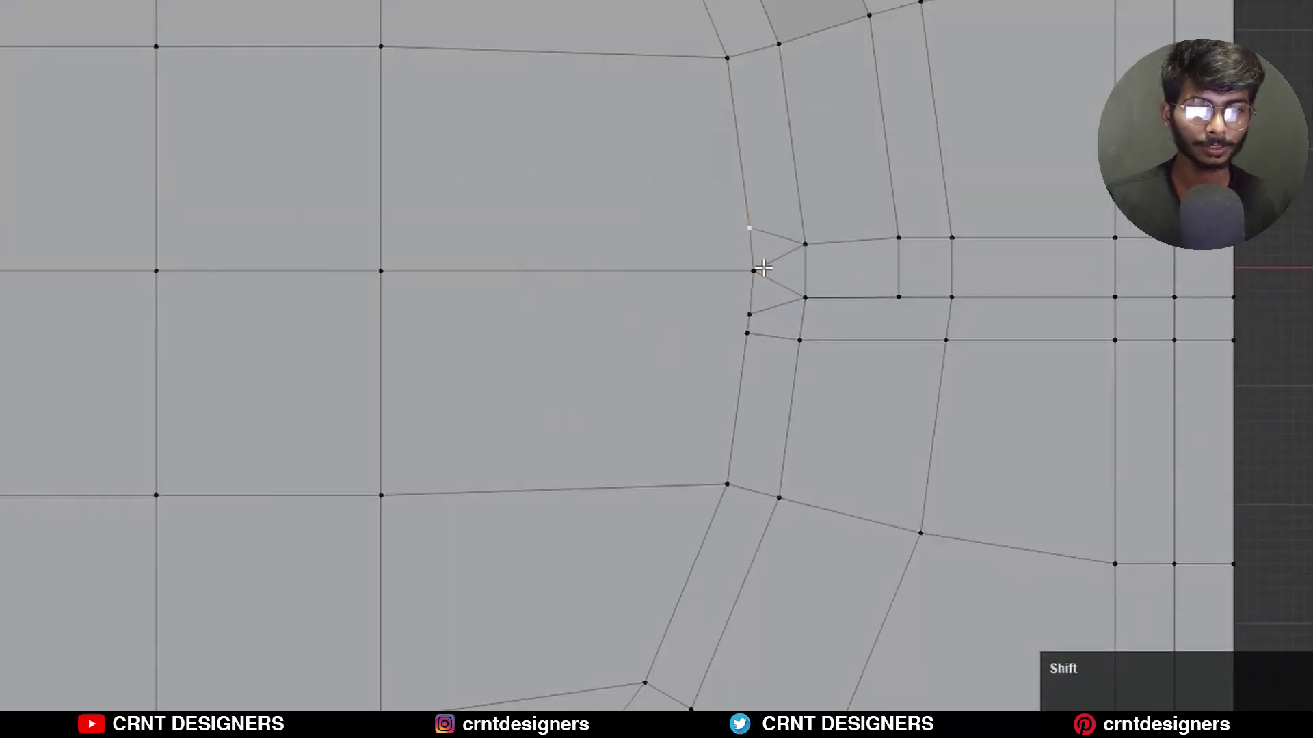
- Merge the three remaining inner-ring vertices beside the +X step into the centre vertex
key("m")
left_click(774, 243)
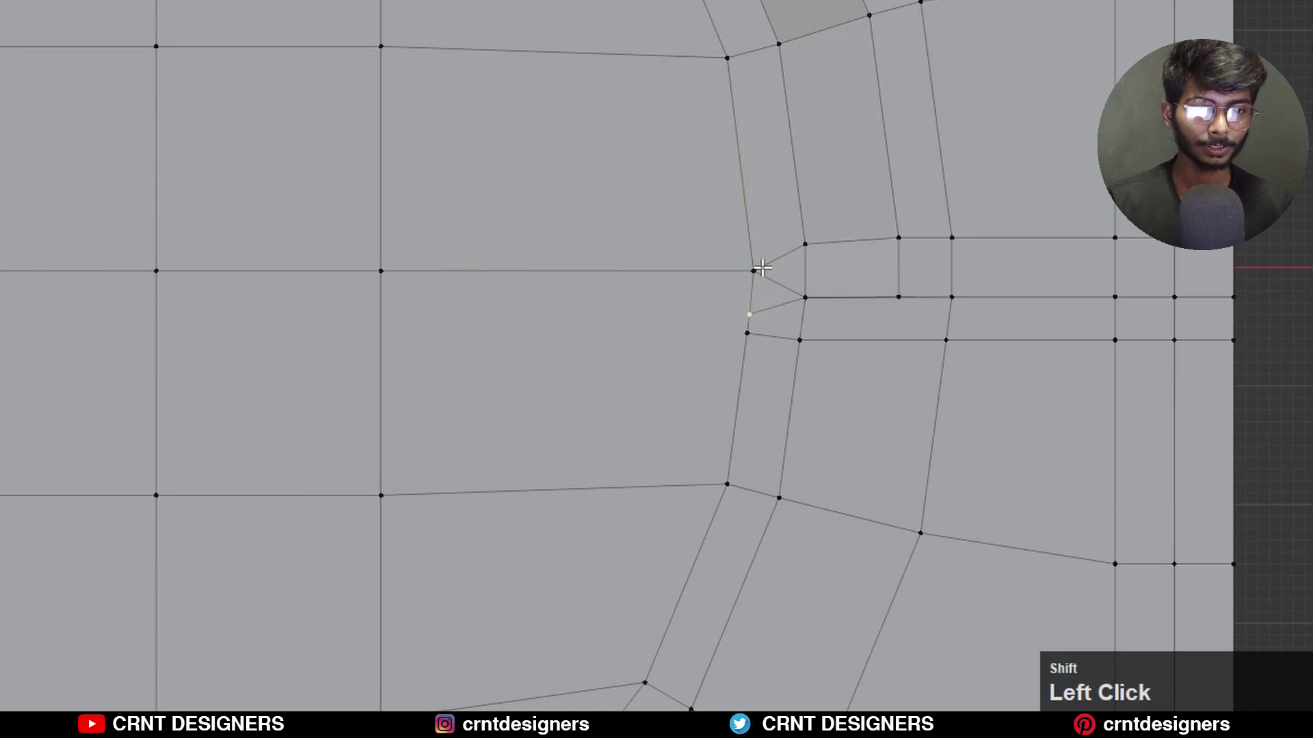
key("m")
left_click(762, 268)
left_click(754, 337)
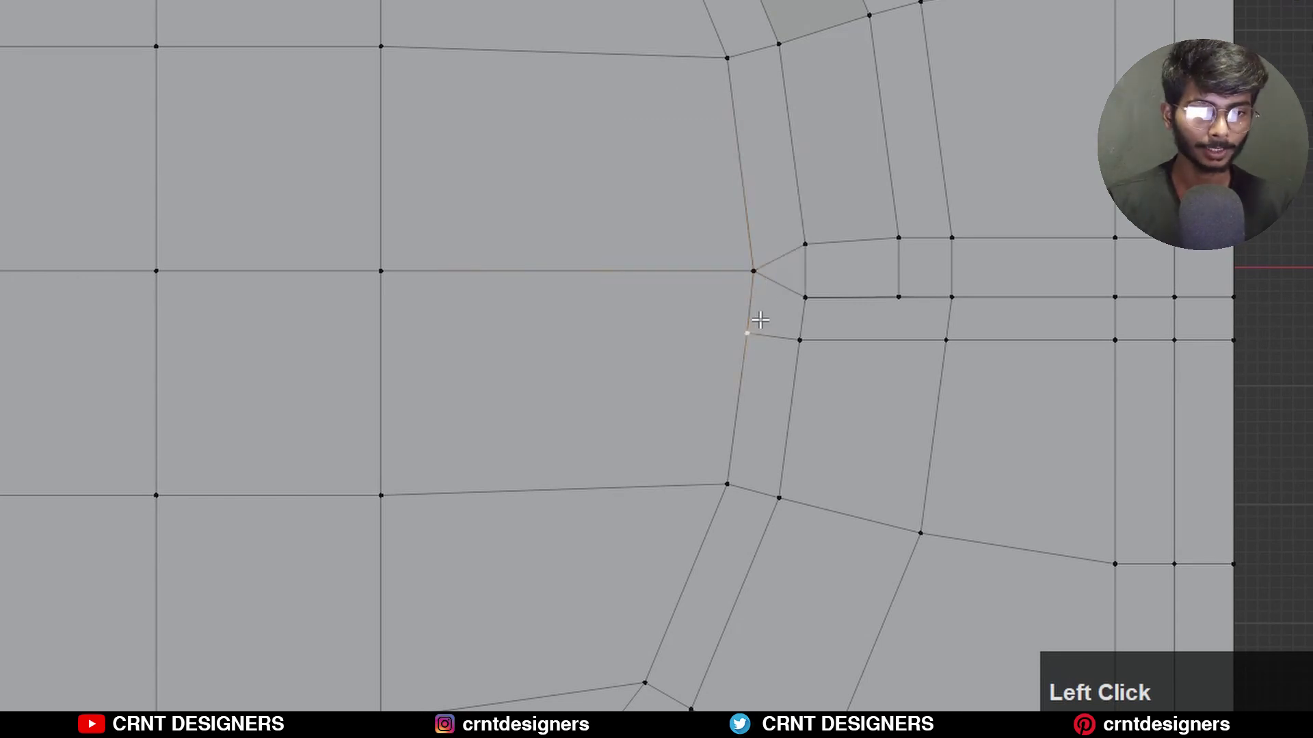
key("m")
left_click(764, 268)
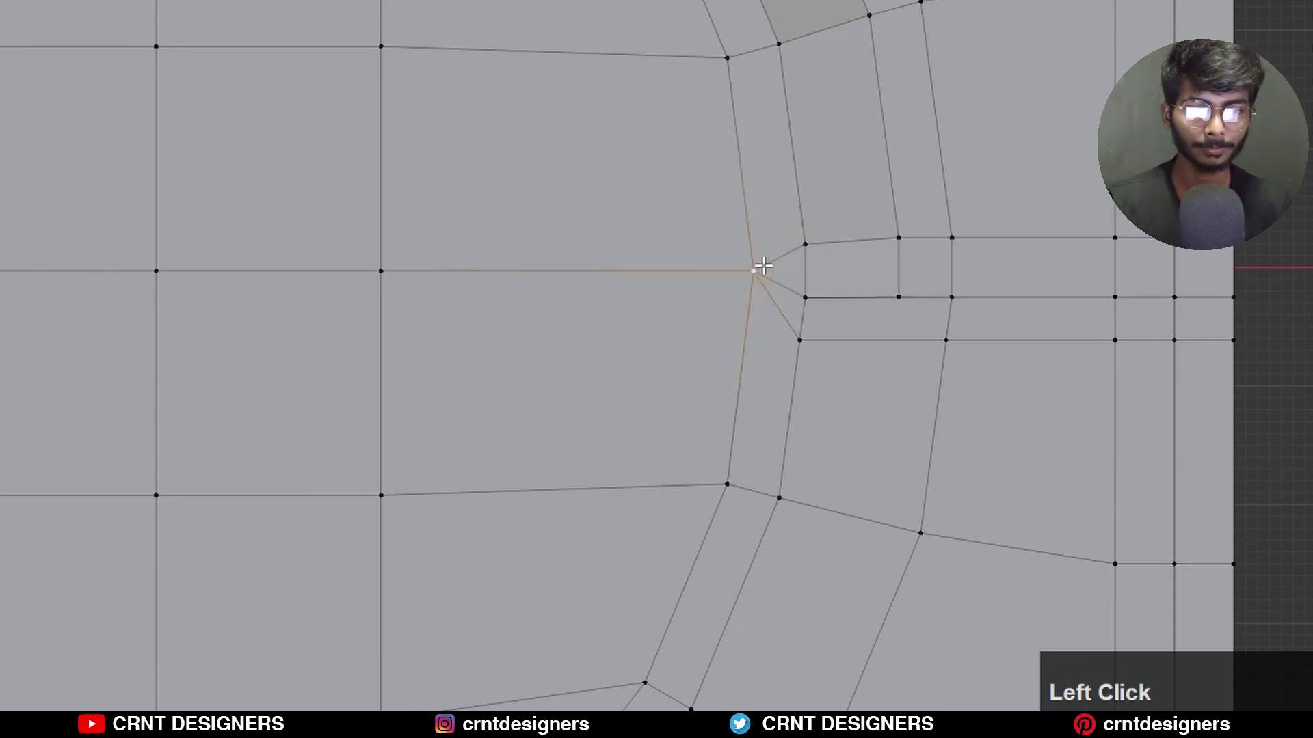
- At the -Y step, slide the inset's centre vertex onto the inner ring by a factor of about 0.574
scroll(756, 269, "down", 3)
left_click(534, 331)
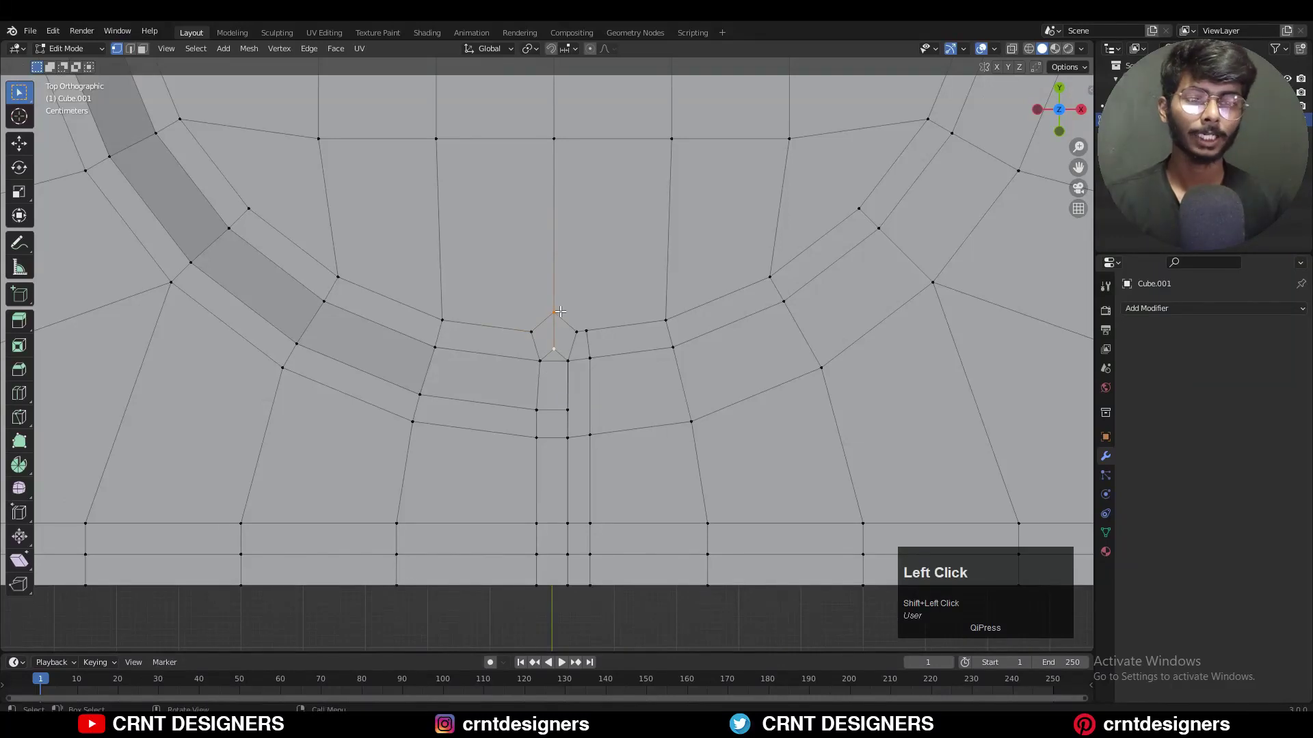
key("g")
key("g")
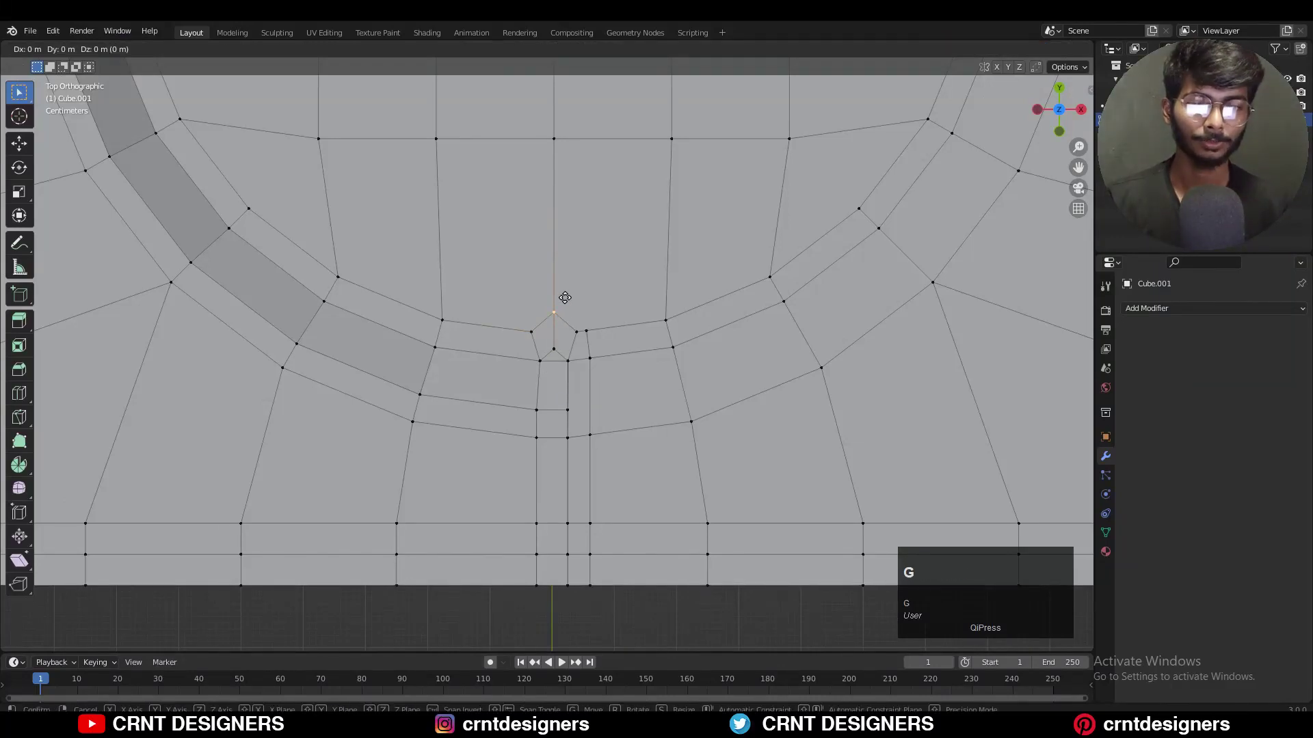
left_click(576, 325)
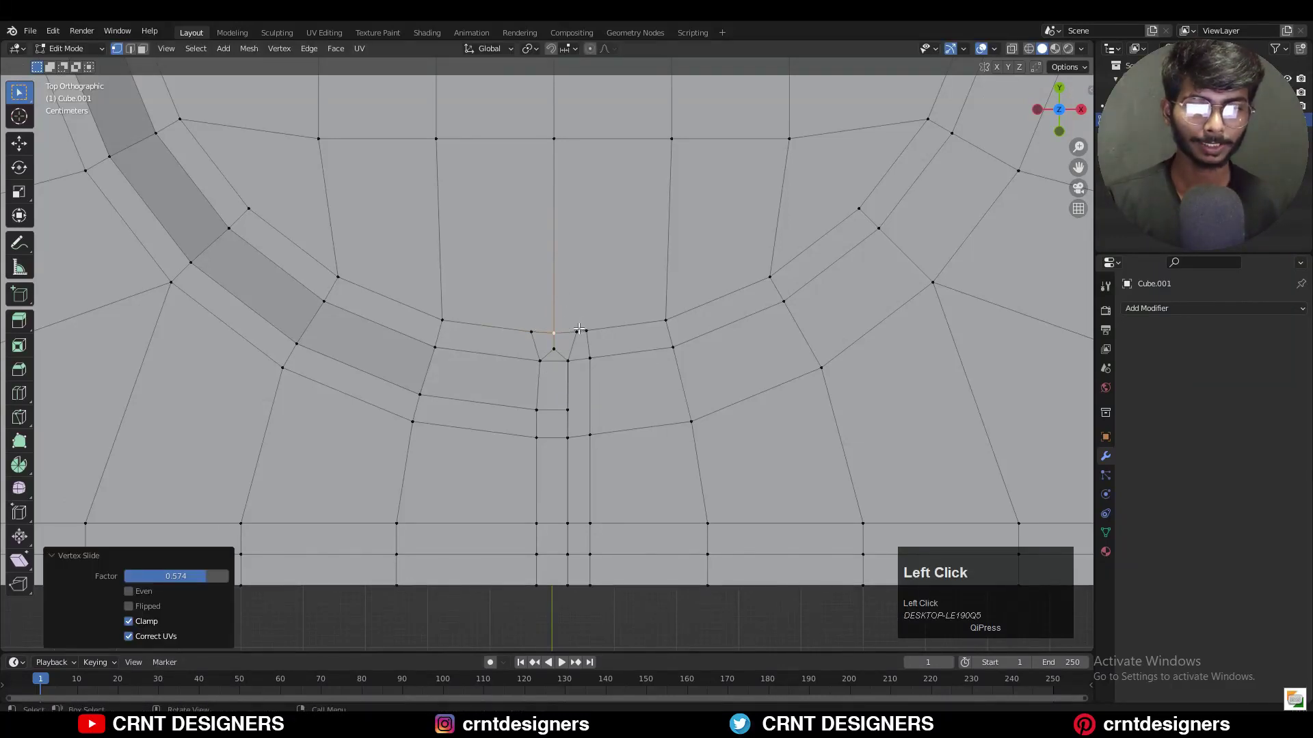
- Merge the neighbouring inner-ring vertices and the tip vertex at the -Y step into the centre vertex
left_click(549, 333, "shift")
key("m")
left_click(571, 323)
left_click(554, 349, "shift")
key("m")
left_click(560, 328)
left_click(561, 327)
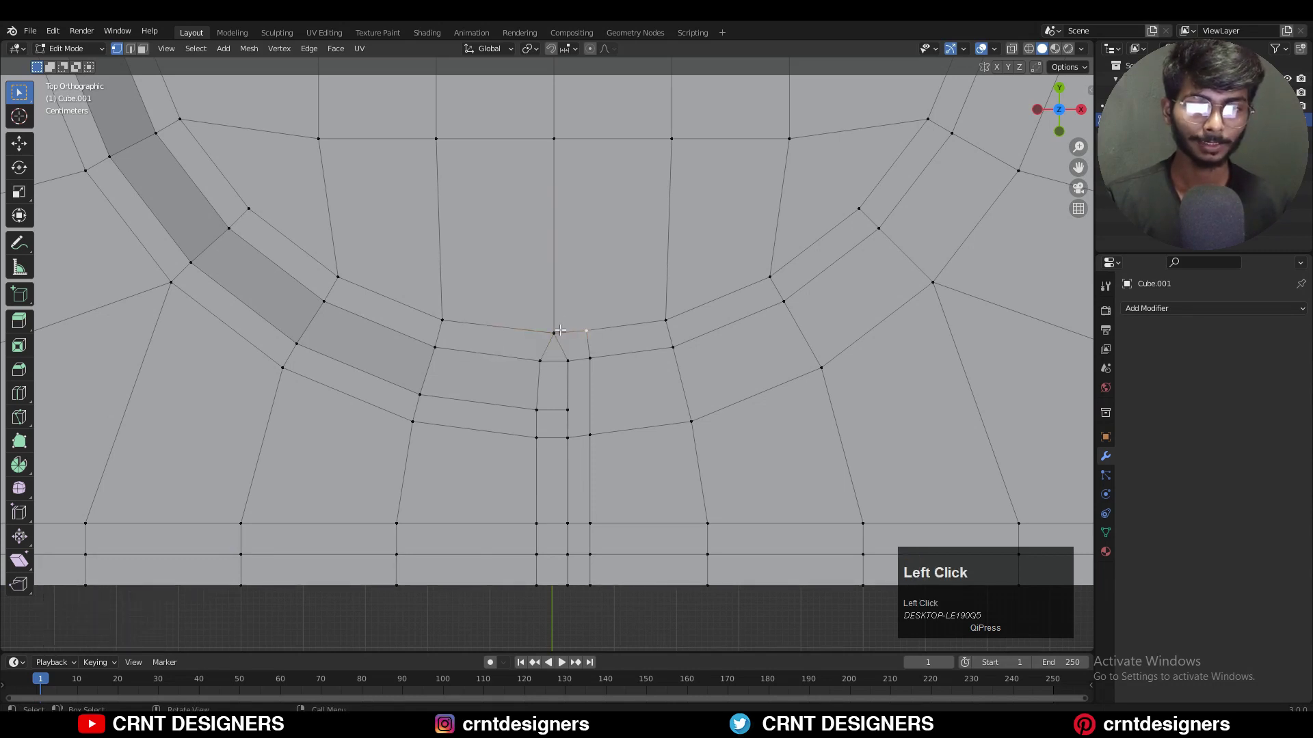
scroll(616, 355, "down", 2)
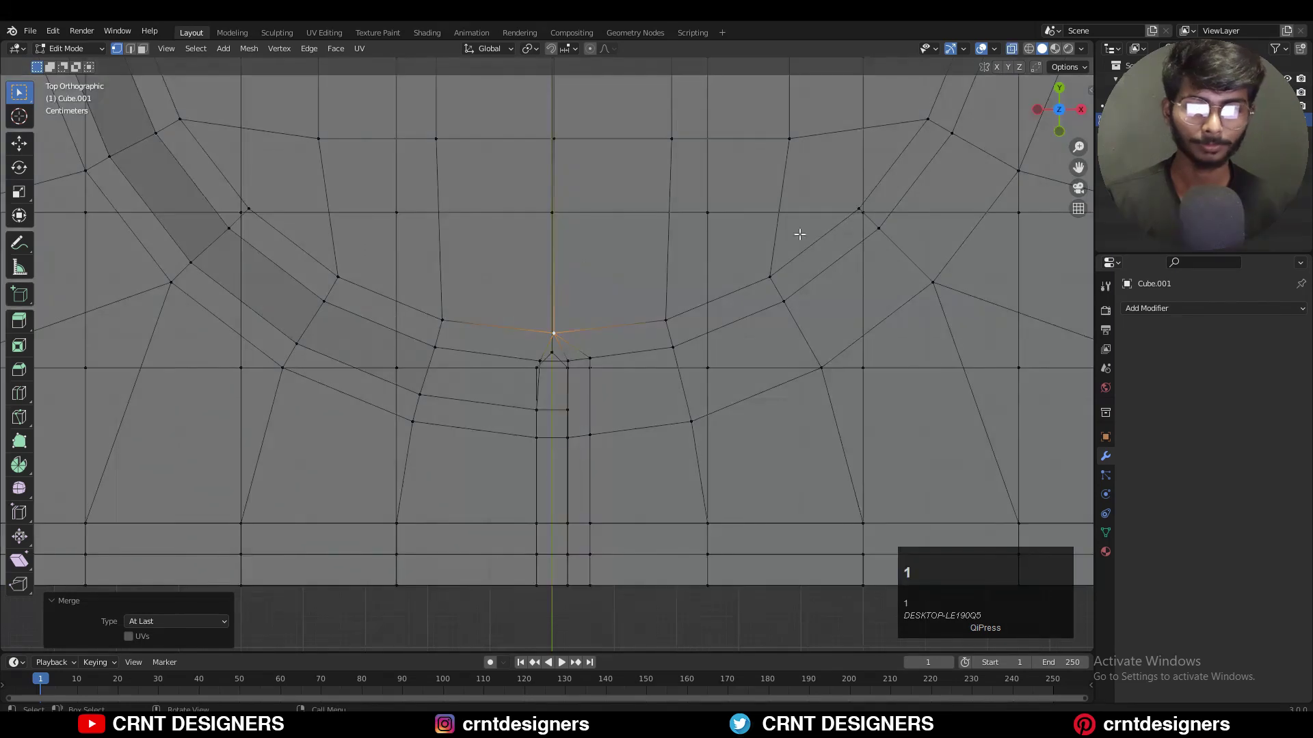
- On the slab's underside at the -Y step, merge the row of closely spaced loop-end vertices into the adjacent centre grid vertex
middle_click_drag(615, 355, 548, 316)
middle_click_drag(547, 369, 571, 345)
scroll(551, 333, "up", 5)
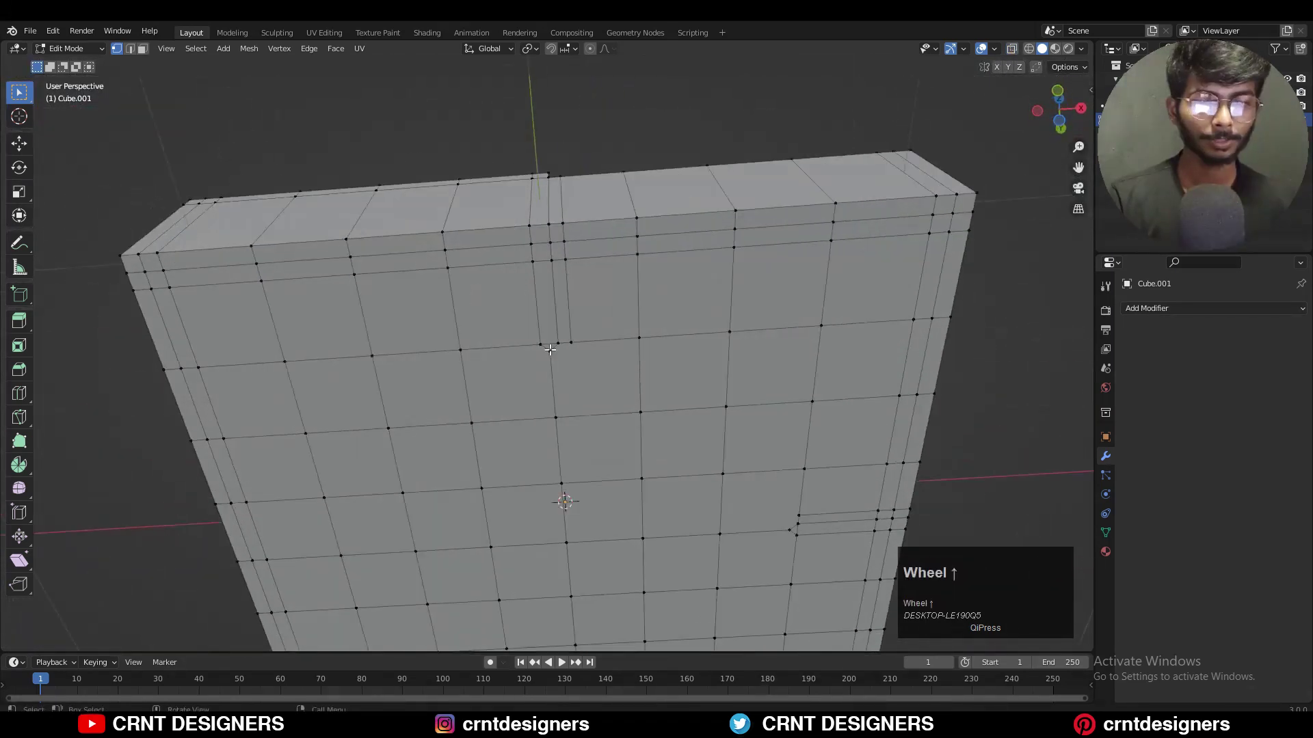
left_click(540, 331)
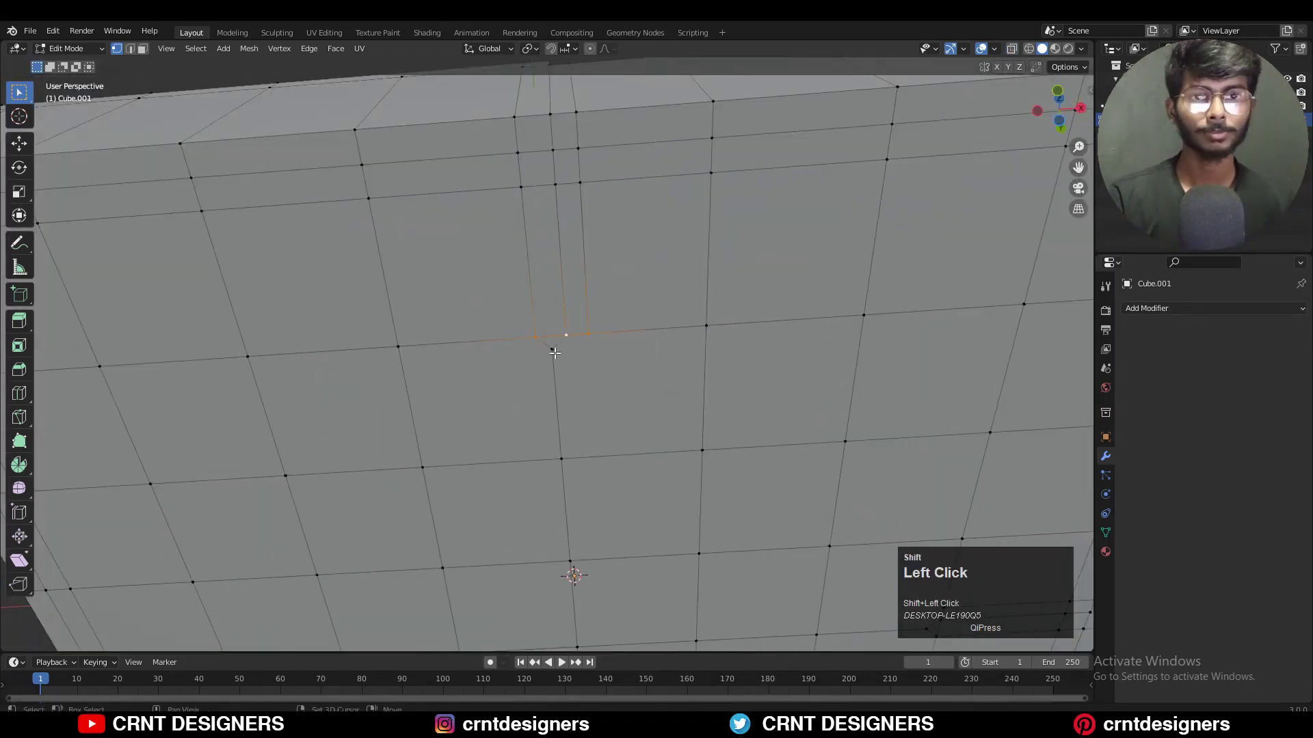
key("m")
left_click(591, 311)
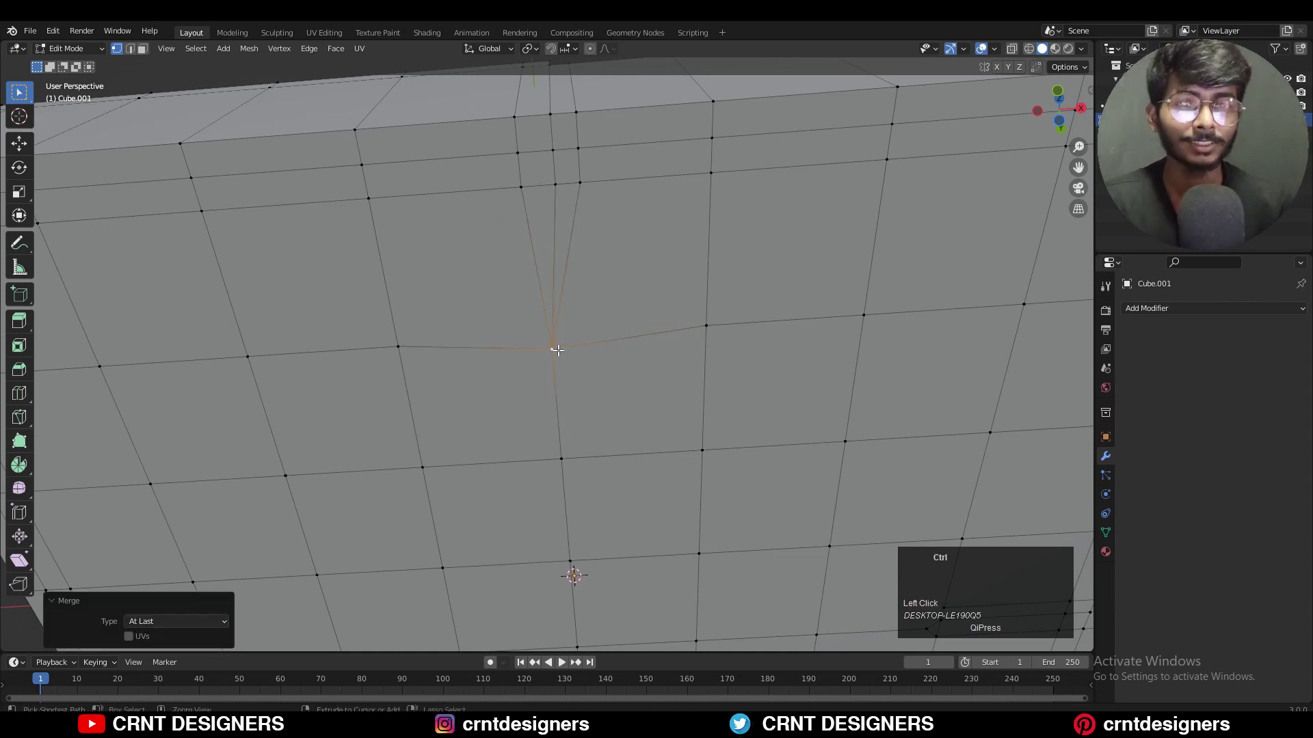
- Slide the merged underside vertex at the -Y step along its edge into line with the neighbouring grid row
left_click(560, 351)
left_click(1059, 121)
key("g")
key("g")
left_click(882, 123)
- On the underside at the +X step, merge the closely spaced loop-end vertices into the adjacent centre grid vertex
scroll(875, 123, "down", 2)
middle_click_drag(865, 116, 662, 348)
scroll(661, 349, "up", 4)
left_click(668, 244, "shift")
key("m")
left_click(762, 211)
- Slide the merged underside vertex at the +X step along its edge into line with the neighbouring grid column
left_click(1059, 120)
key("g")
key("g")
left_click(746, 439)
left_click(910, 398)
- Select the whole grid of faces on the circular floor and apply a face operation to the region
scroll(910, 398, "down", 4)
middle_click_drag(910, 398, 584, 169)
scroll(584, 169, "down", 3)
key("3")
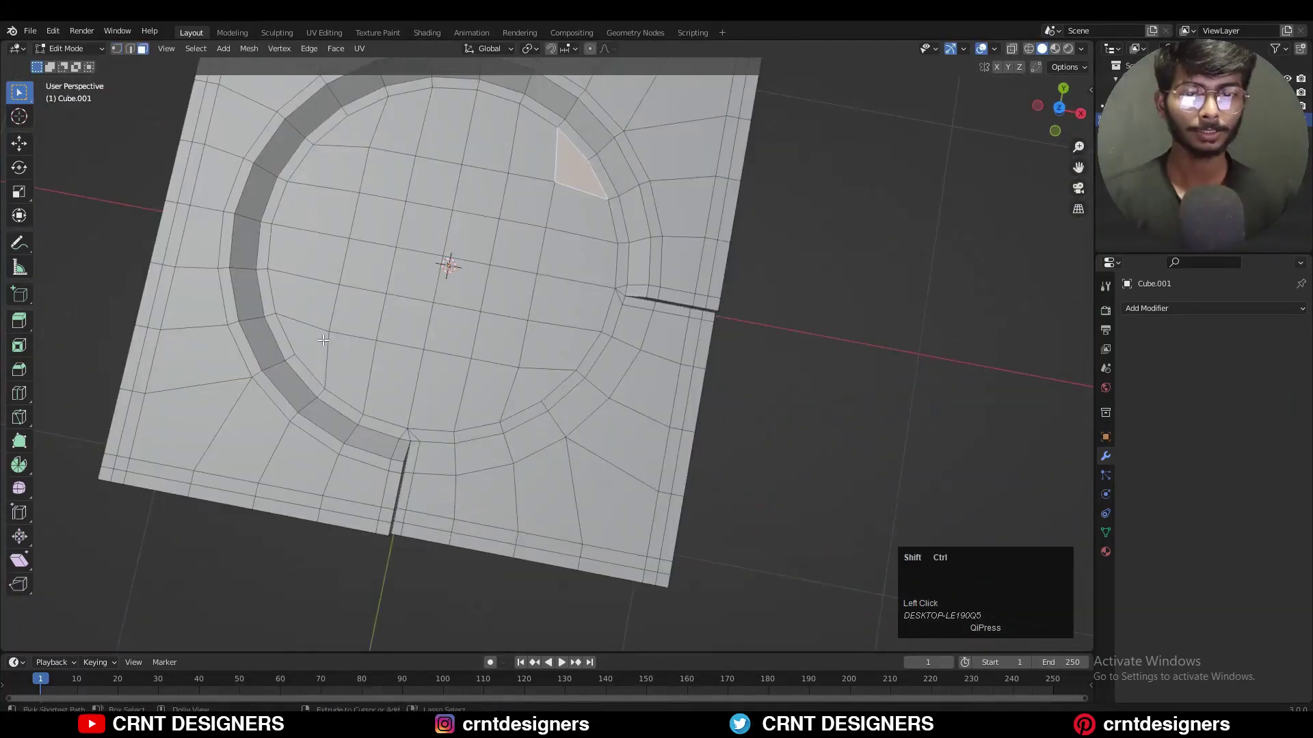
left_click(323, 340, "ctrl+shift")
right_click(736, 243)
left_click(814, 256)
- At the -Y step, move the step wall's column of vertices by -0.023631 m along X onto the centre axis
middle_click_drag(689, 331, 759, 312, "shift")
middle_click_drag(544, 398, 583, 330, "shift")
left_click(1059, 107)
left_click(1012, 49)
scroll(664, 285, "up", 3)
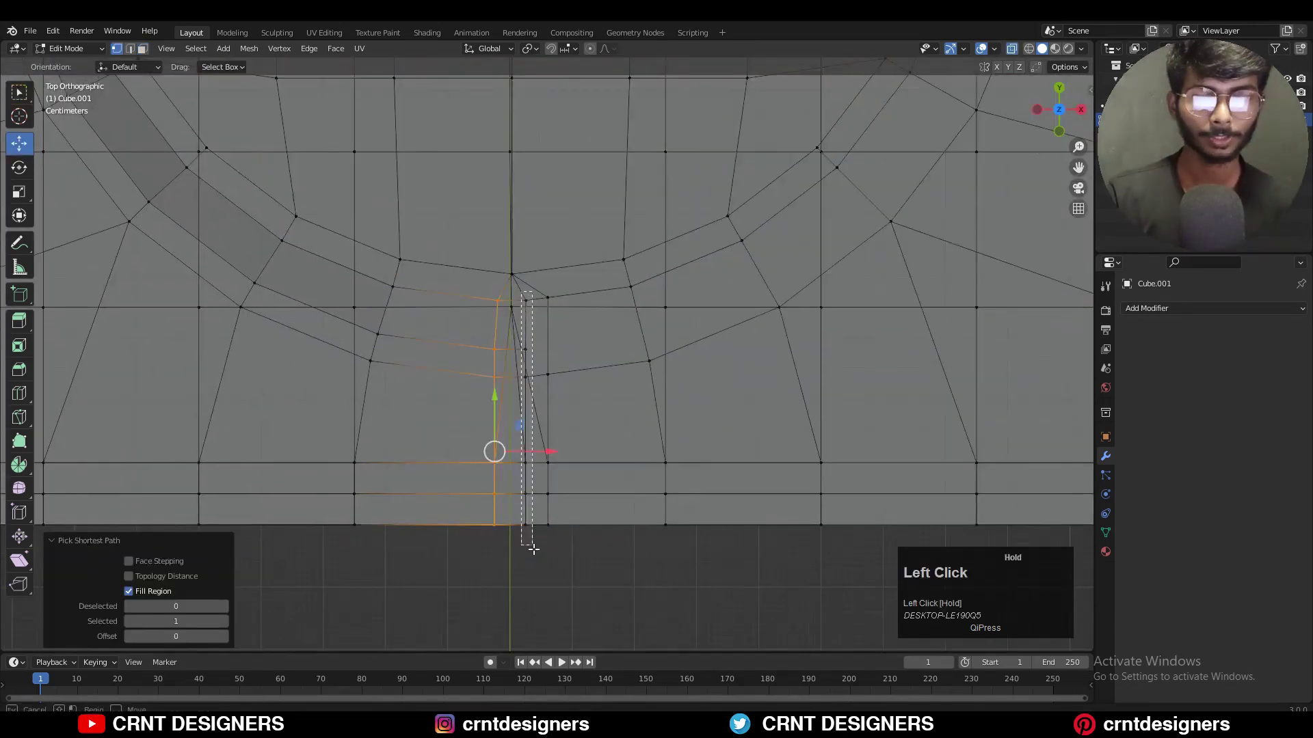
left_click_drag(534, 549, 534, 549)
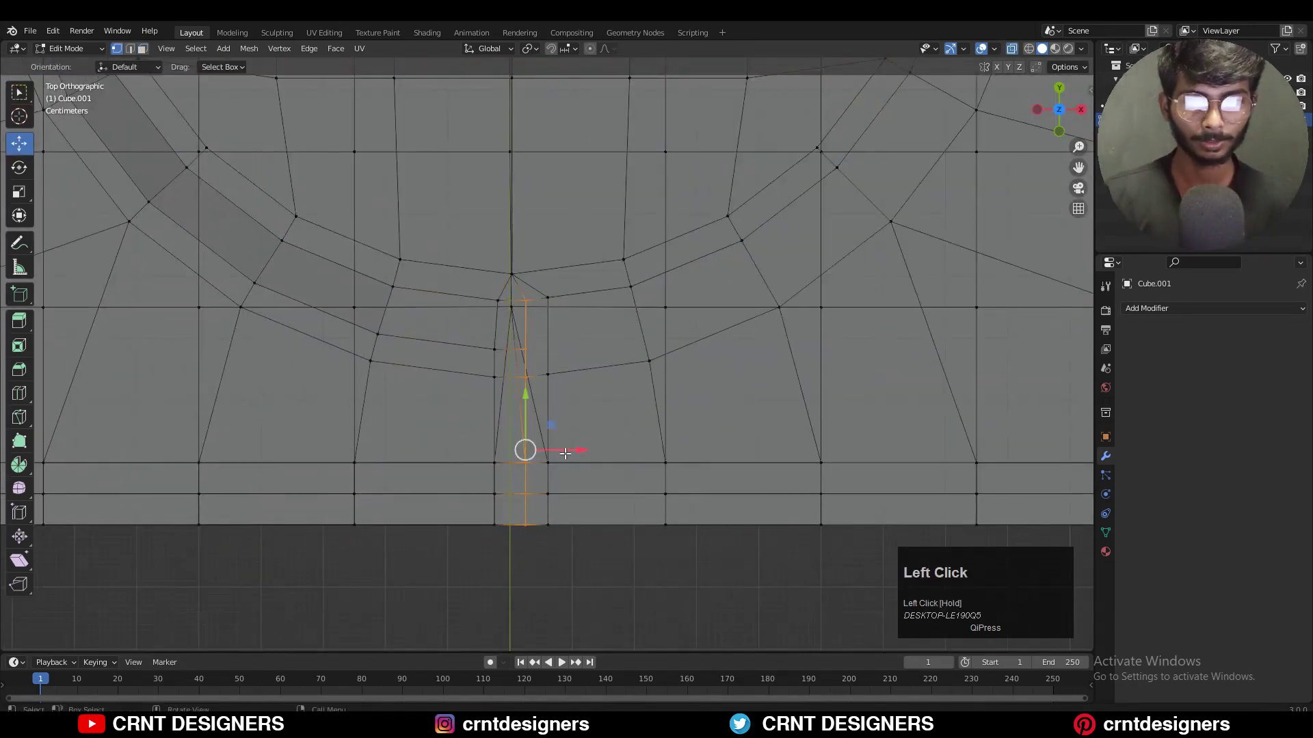
left_click_drag(565, 454, 555, 451)
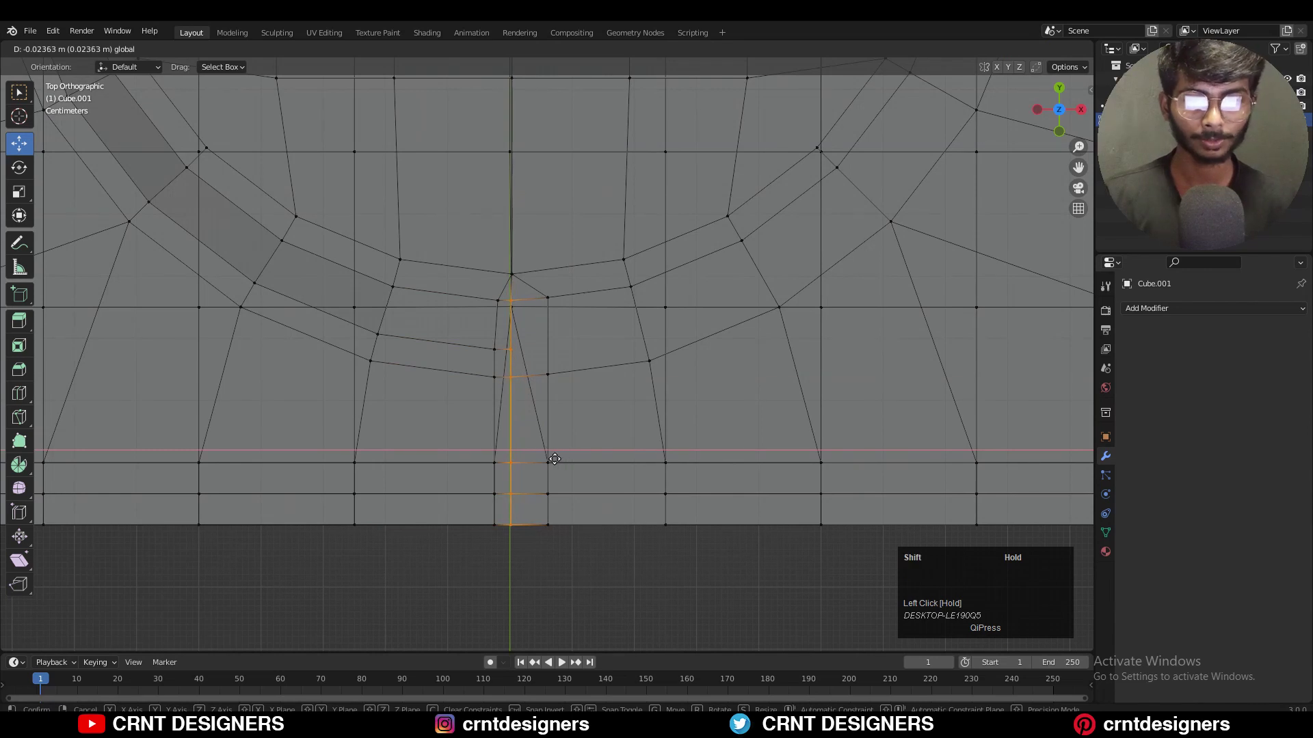
left_click_drag(558, 459, 557, 459)
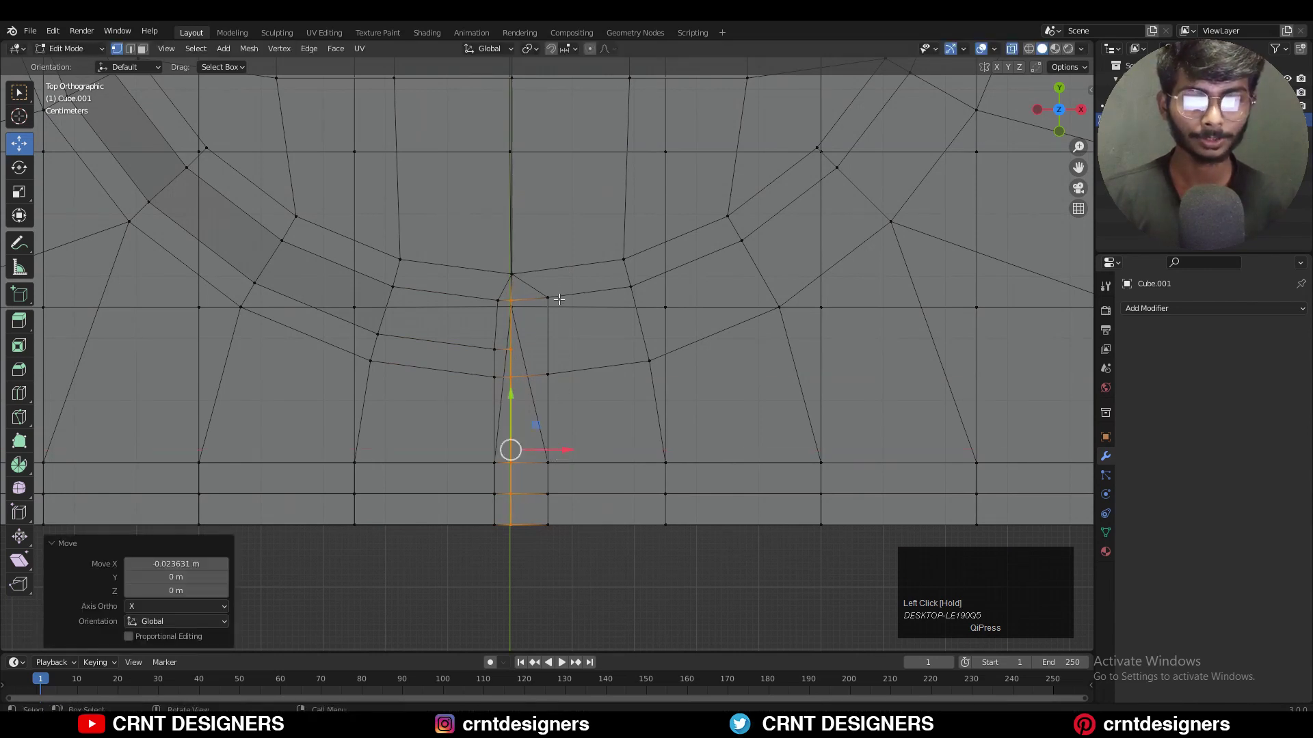
left_click(1011, 51)
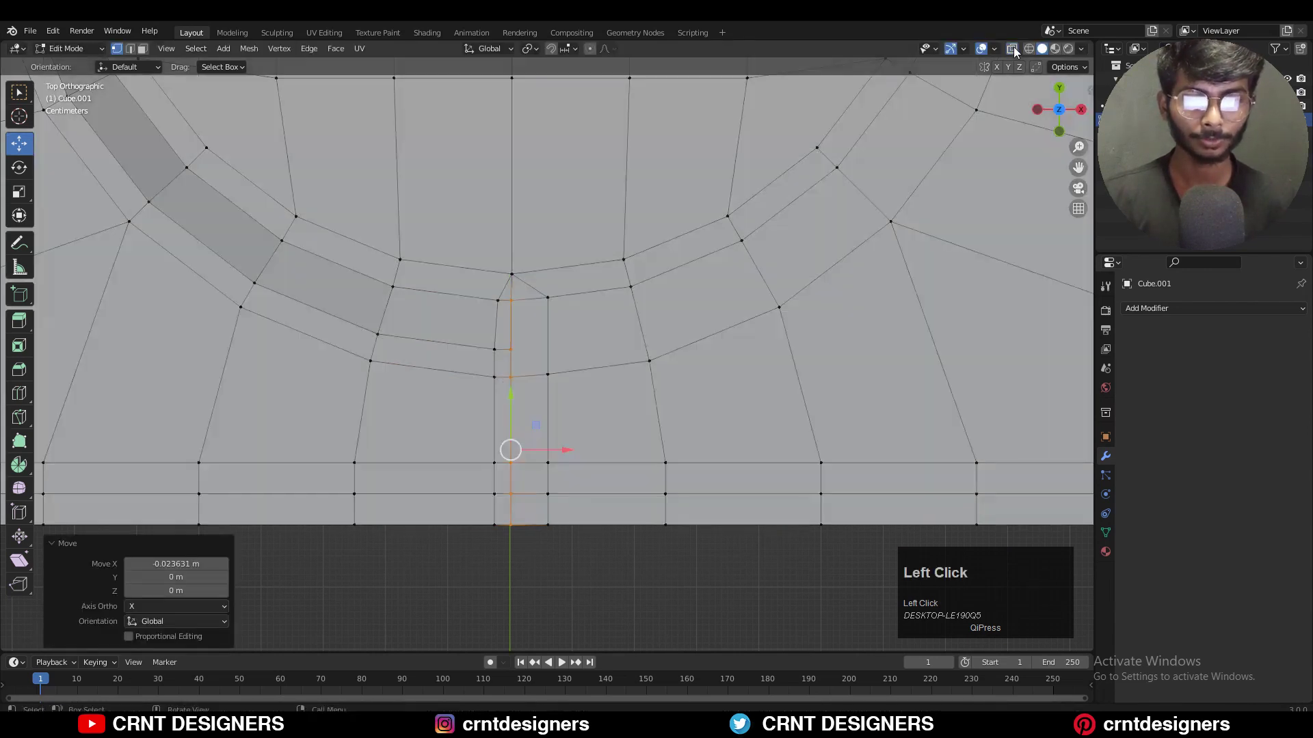
- Slide the edge run beside the -Y step closer to the step wall by a factor of about -0.61
left_click(561, 293)
middle_click_drag(561, 293, 536, 324)
left_click(542, 365, "ctrl+shift")
left_click(1059, 90)
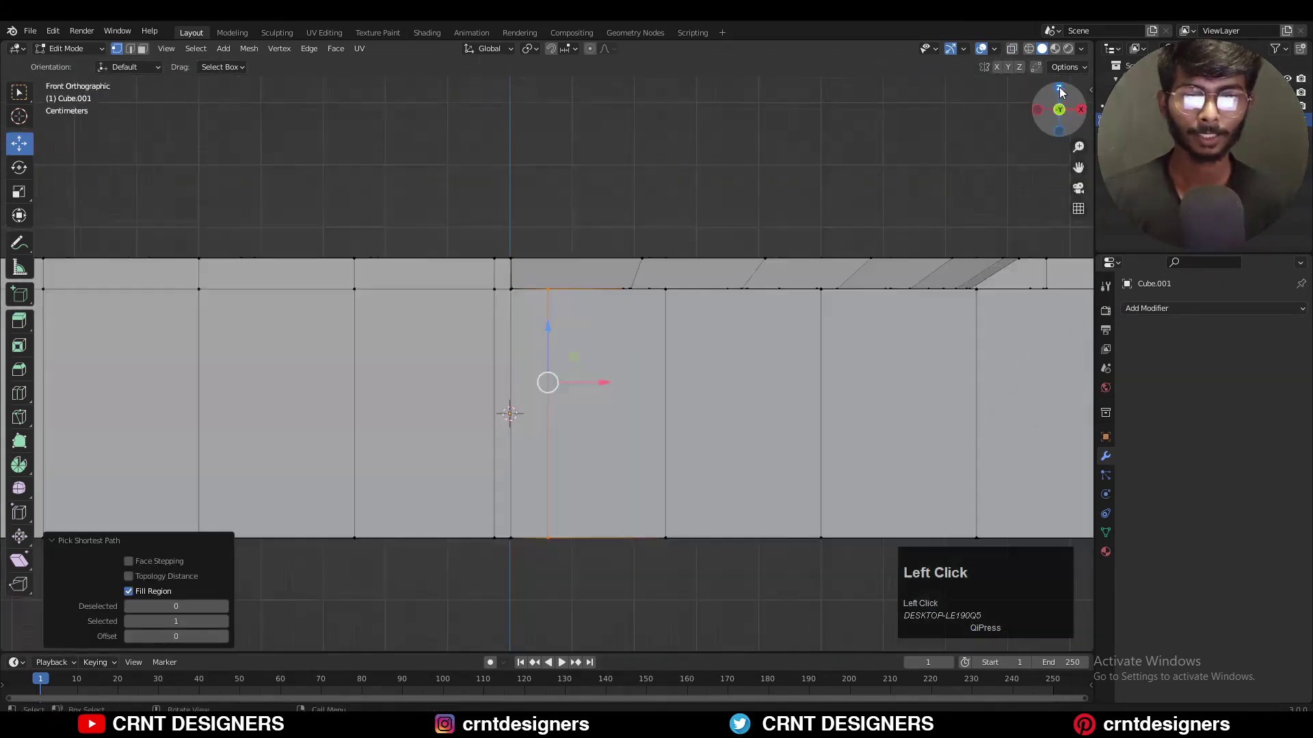
left_click(1059, 92)
key("g")
key("g")
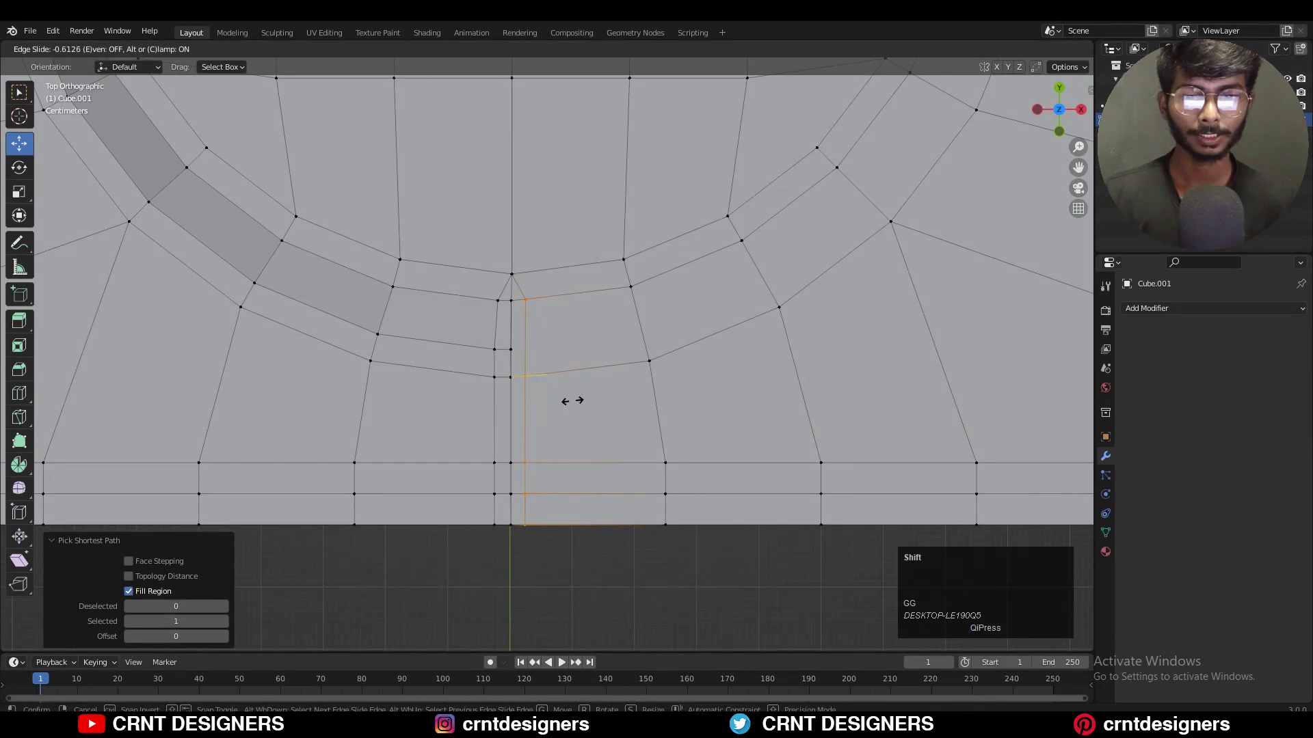
left_click(571, 402)
left_click(630, 286)
- At the +X step, move the step wall's row of vertices about 0.026 m along Y onto the centre axis
scroll(630, 286, "down", 6)
middle_click_drag(630, 286, 525, 455, "shift")
scroll(825, 344, "up", 5)
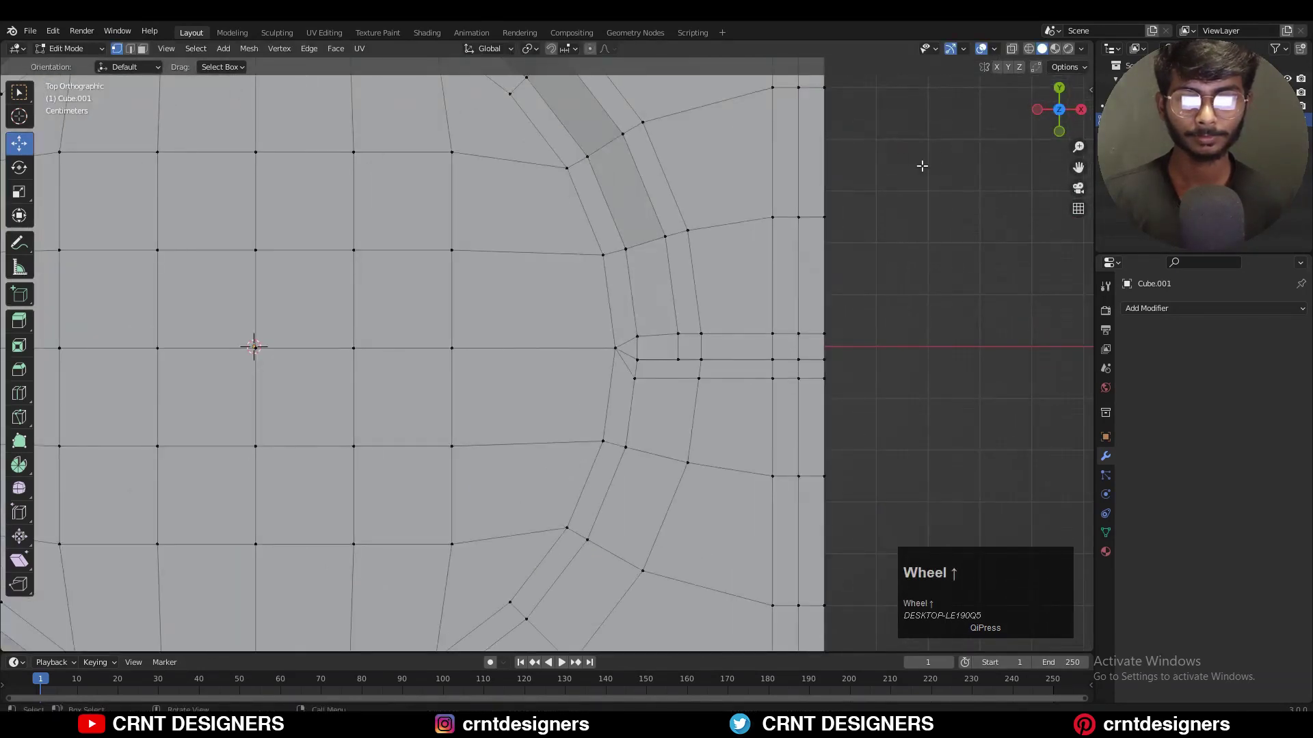
middle_click_drag(807, 321, 761, 313, "shift")
scroll(846, 340, "up", 2)
left_click_drag(974, 329, 598, 358)
left_click_drag(807, 287, 805, 279)
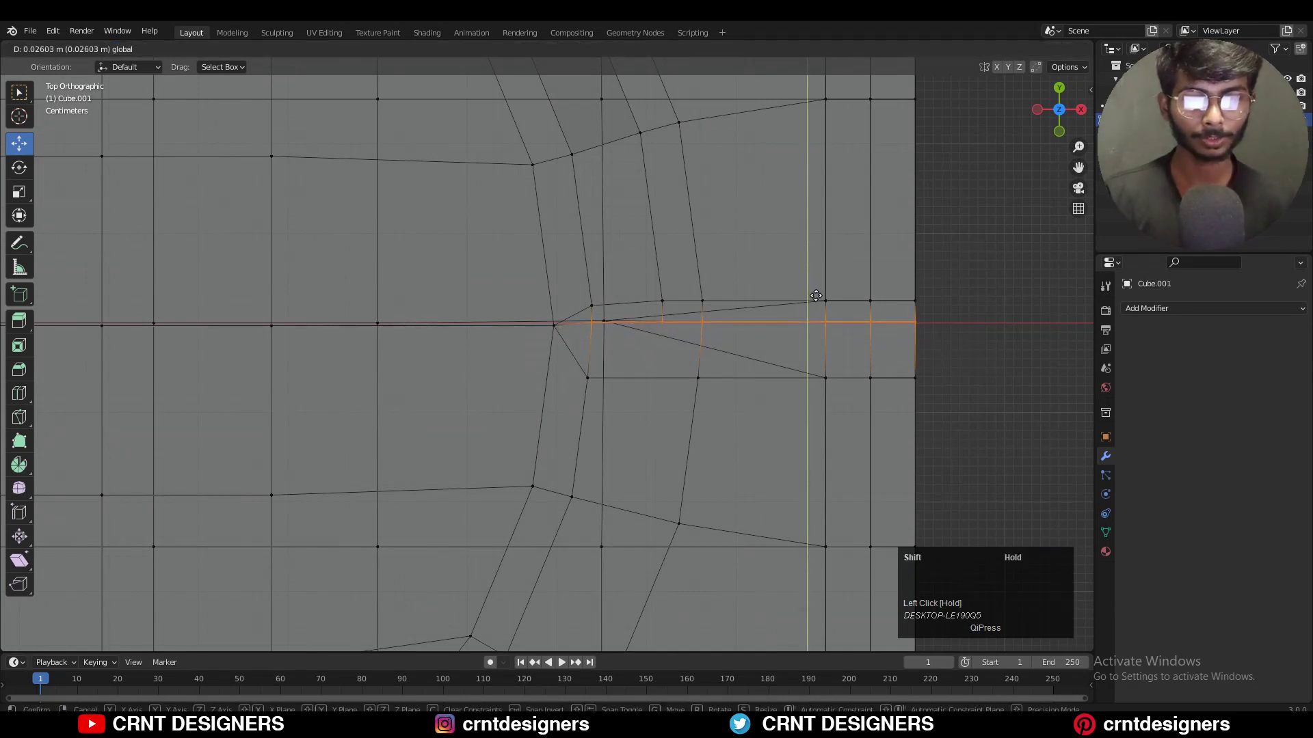
left_click_drag(815, 296, 817, 298, "shift")
left_click(952, 378)
left_click(1011, 49)
- Select the edge run beside the +X step down to the underside and slide it closer to the step wall
left_click(589, 380)
scroll(665, 422, "down", 5)
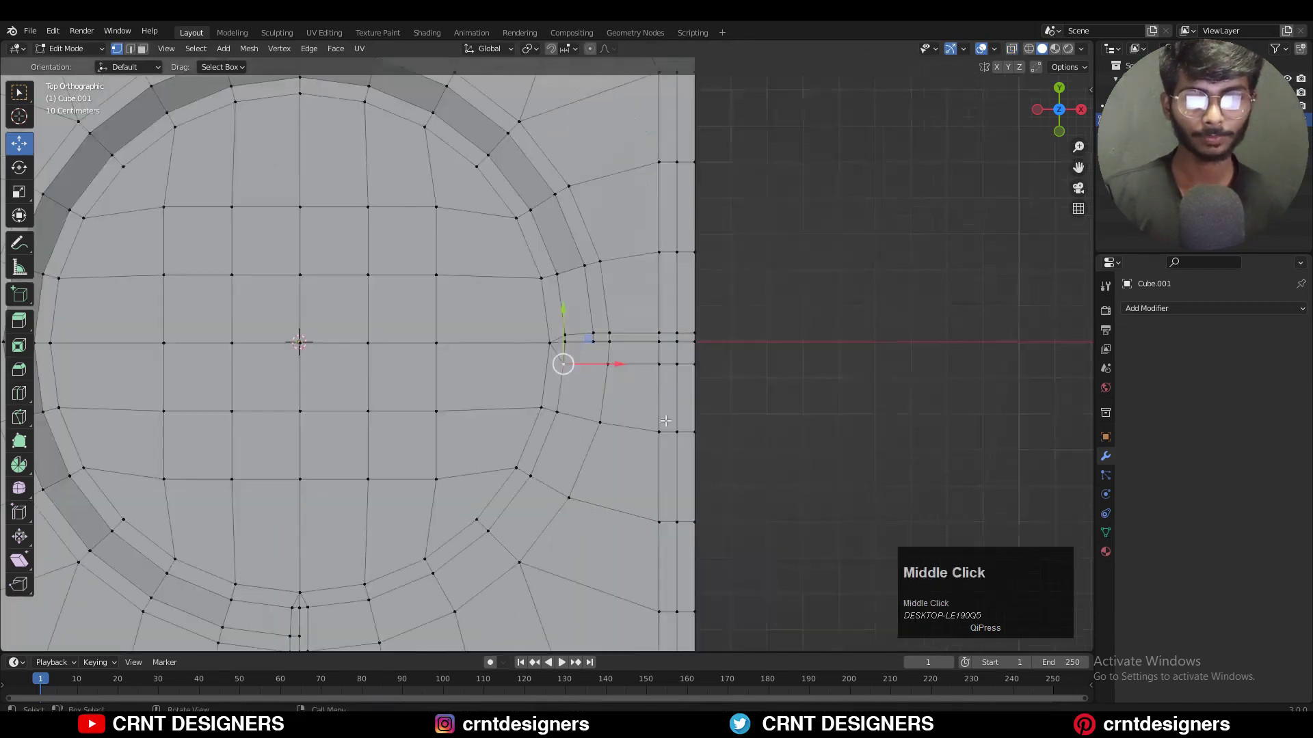
middle_click_drag(666, 421, 512, 294)
left_click(512, 522, "ctrl+shift")
middle_click_drag(513, 513, 506, 398)
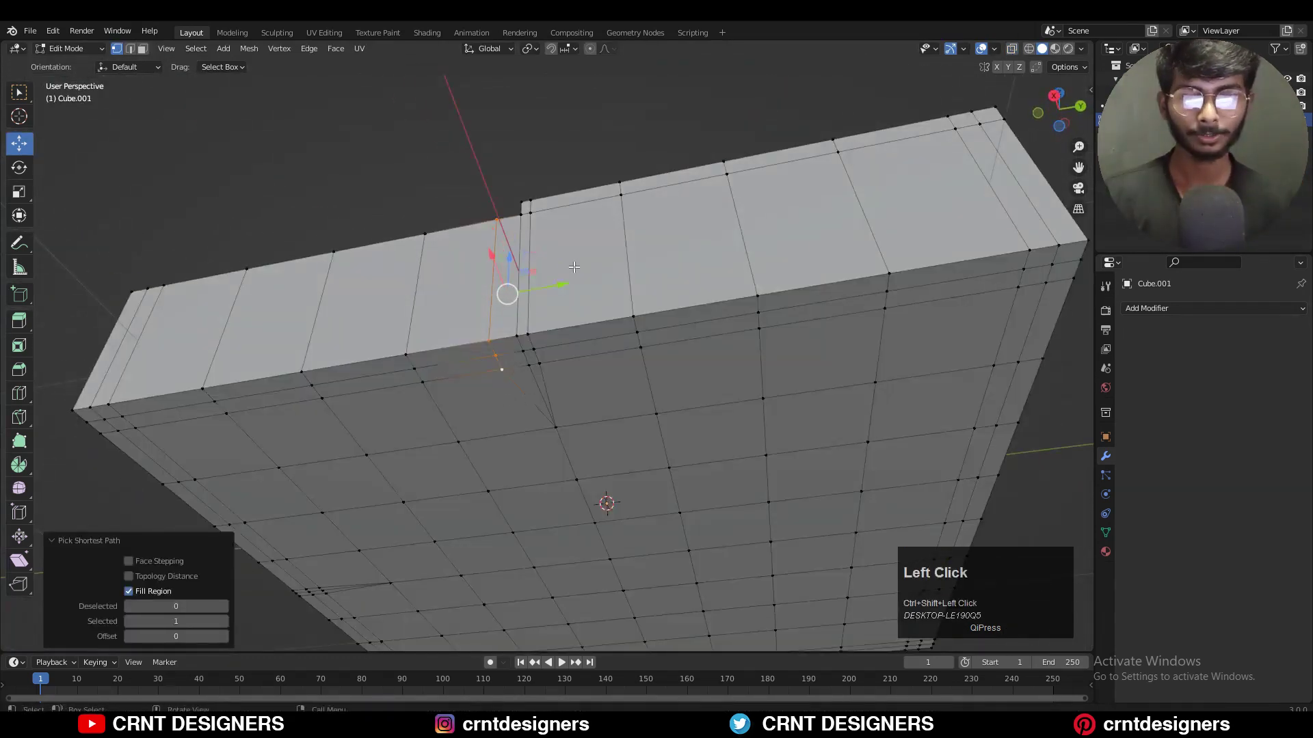
key("g")
key("g")
left_click(611, 261)
middle_click_drag(611, 261, 691, 420)
key("Tab")
key("Tab")
- Add loop cuts at factors -0.7 and 0.7 on the curved recess wall, and one at about 0.3 just outside its upper rim
middle_click_drag(691, 421, 437, 356)
scroll(438, 356, "up", 2)
key("3")
left_click(182, 328, "alt")
middle_click_drag(182, 329, 369, 370, "shift")
scroll(369, 369, "up", 3)
key("ctrl+r")
left_click(376, 367)
left_click(339, 339)
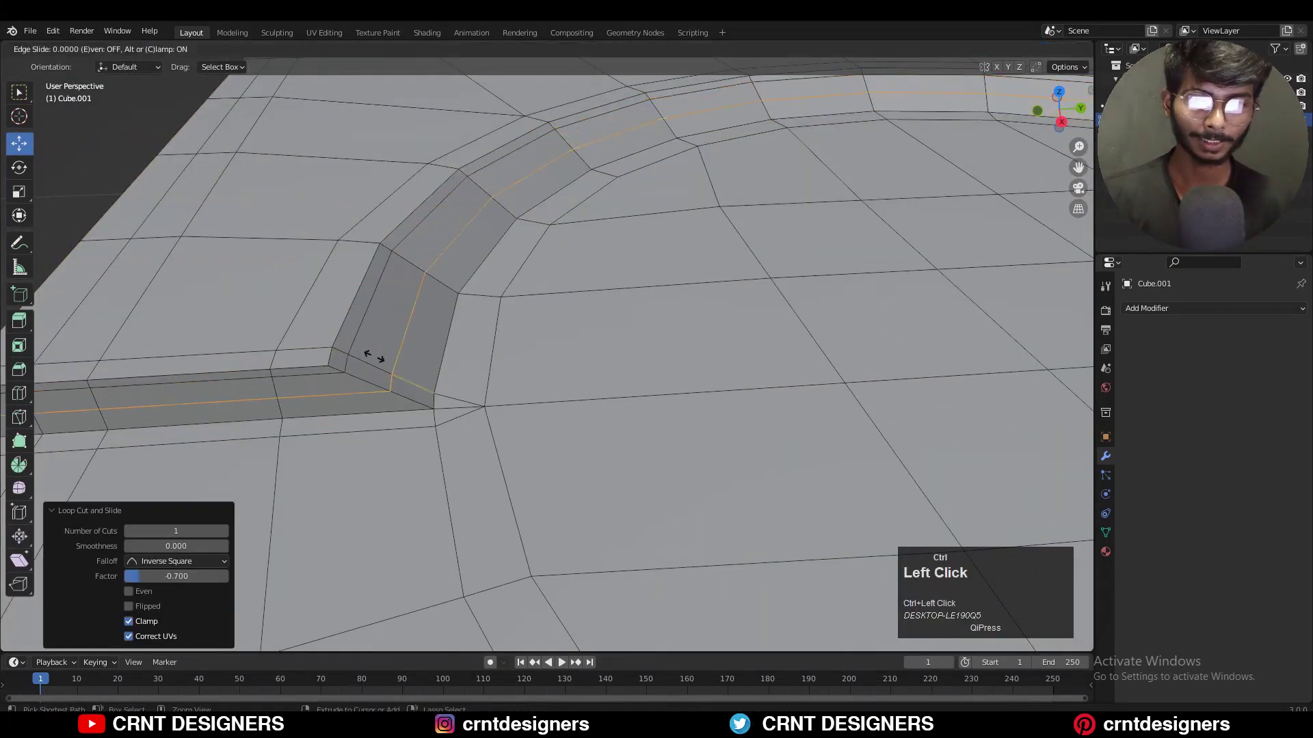
left_click(404, 365)
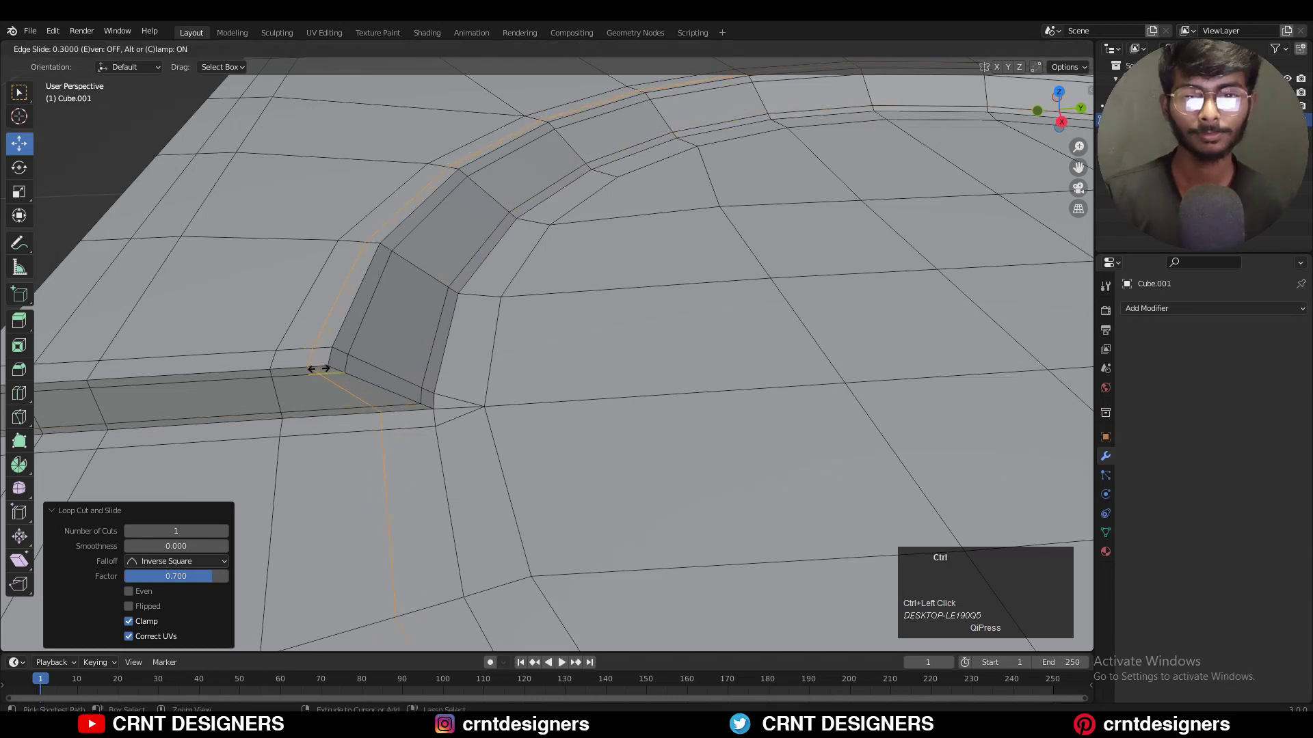
left_click(319, 369)
scroll(403, 431, "down", 5)
middle_click_drag(349, 431, 444, 499)
- Give the slab a level 2 Subdivision modifier and shade it smooth
middle_click_drag(862, 239, 634, 306, "shift")
key("Tab")
scroll(767, 328, "down", 6)
left_click(701, 350)
key("ctrl+2")
left_click(811, 301)
left_click(635, 306)
right_click(634, 306)
left_click(635, 306)
scroll(430, 454, "up", 2)
- Add two supporting loop cuts close to the slab's hard edges to tighten the subdivided corners
key("Tab")
middle_click_drag(410, 551, 537, 405)
scroll(536, 405, "up", 2)
key("Tab")
key("Tab")
key("ctrl+r")
left_click(463, 411)
left_click(469, 339, "ctrl")
middle_click_drag(656, 438, 673, 382)
middle_click_drag(677, 410, 643, 383, "shift")
key("ctrl+r")
left_click(705, 342, "ctrl")
left_click(706, 411, "ctrl")
key("Tab")
key("Tab")
- Add a centred loop cut in the narrow border strip along the slab's +X edge
middle_click_drag(841, 388, 786, 398, "shift")
middle_click_drag(786, 398, 808, 432)
key("ctrl+r")
left_click(804, 148, "ctrl")
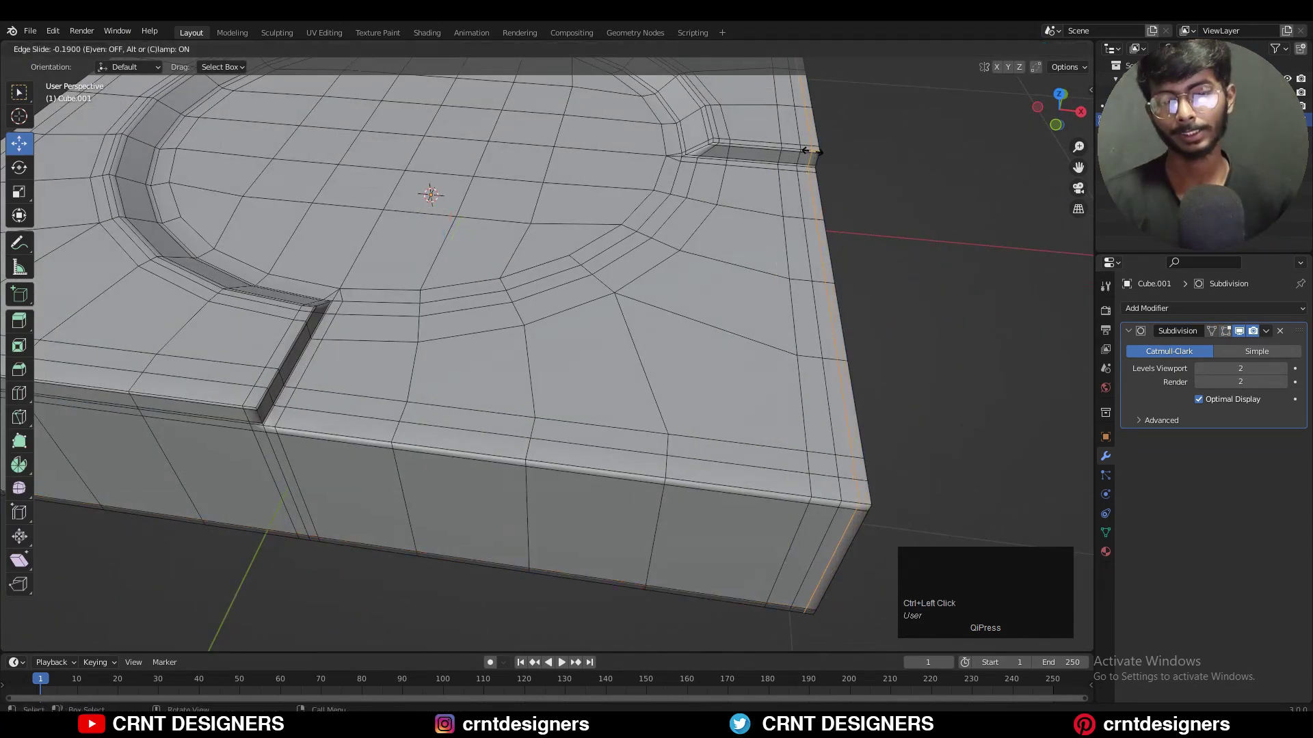
right_click(812, 150)
- Add further supporting loop cuts in the narrow border strips along the slab's other outer edges
middle_click_drag(812, 150, 725, 164)
key("ctrl+r")
left_click(372, 486)
right_click(372, 486)
middle_click_drag(372, 486, 540, 499)
scroll(540, 499, "down", 5)
scroll(519, 561, "up", 5)
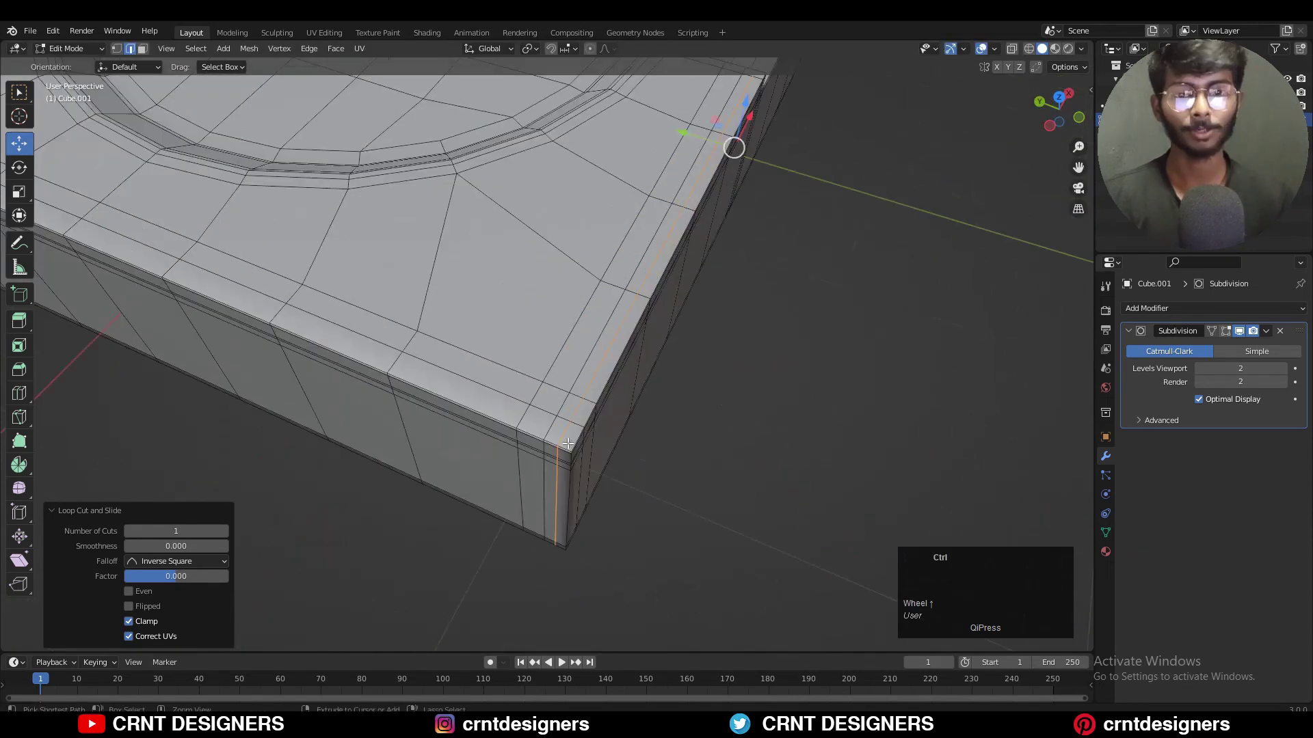
key("ctrl+r")
left_click(567, 444)
- Examine the smoothed slab's edges and corners from several angles, in and out of edit mode
scroll(278, 381, "down", 5)
middle_click_drag(279, 381, 552, 472, "shift")
scroll(561, 342, "up", 5)
key("Tab")
left_click(507, 413)
middle_click_drag(507, 413, 656, 327)
scroll(688, 417, "up", 4)
key("ctrl+w")
left_click(410, 331)
middle_click_drag(411, 331, 704, 345)
key("Tab")
scroll(615, 284, "up", 3)
key("Tab")
key("Tab")
key("Tab")
scroll(704, 345, "down", 6)
left_click(704, 345)
- Inset the faces of the circular floor and raise the inner disc about 0.09 m along Z
key("Tab")
scroll(711, 355, "up", 3)
key("3")
left_click(534, 383, "ctrl+shift")
scroll(534, 382, "up", 2)
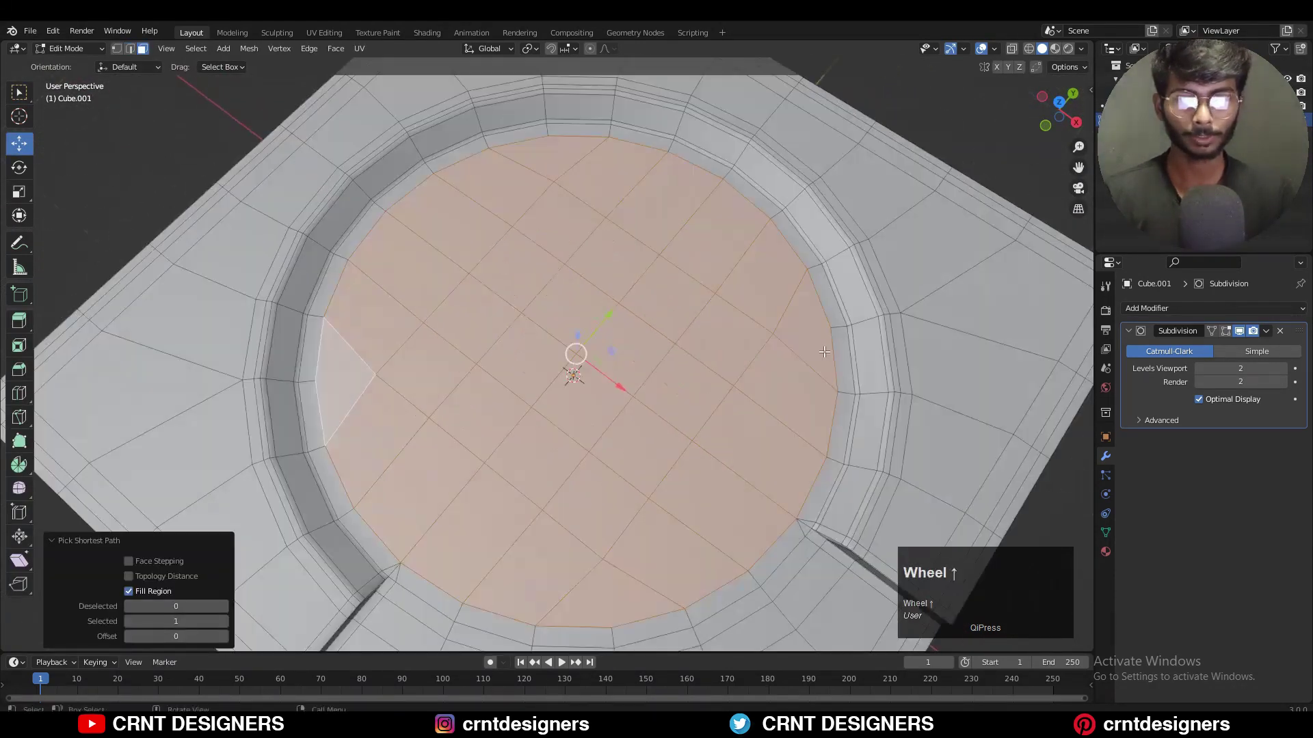
key("i")
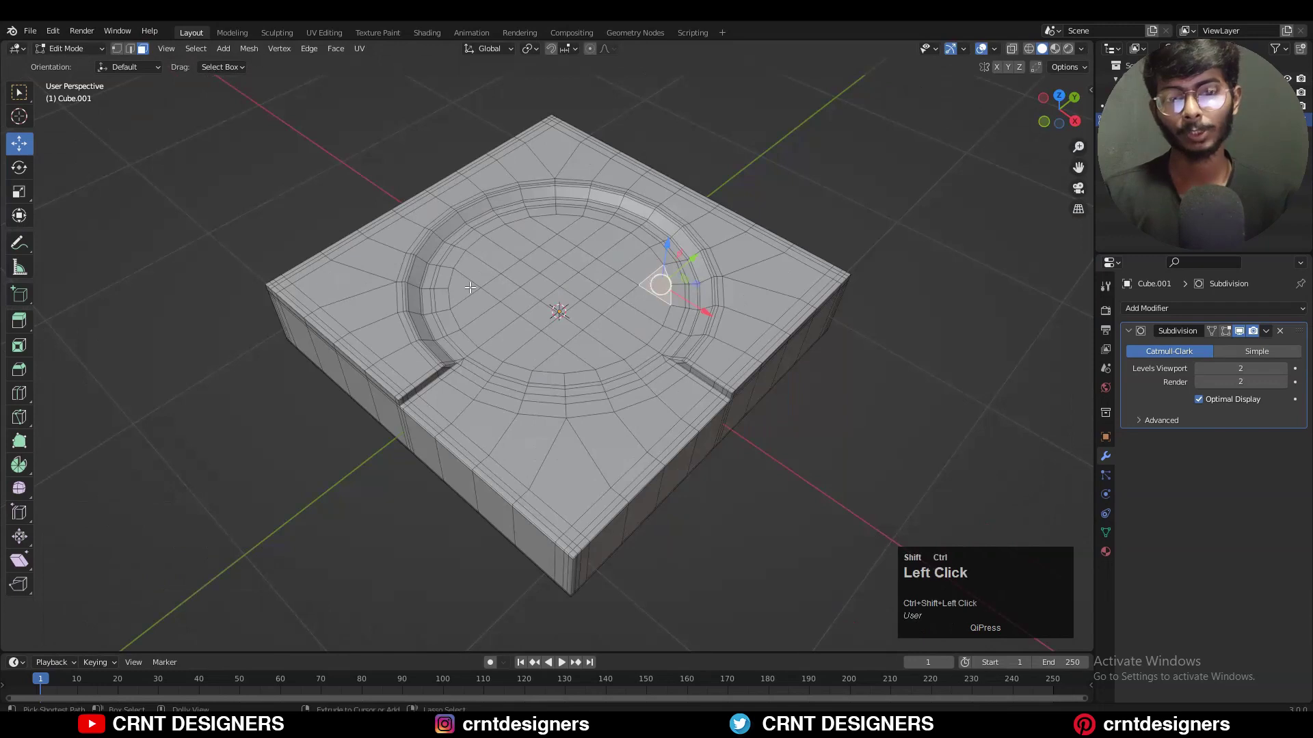
left_click(471, 288, "ctrl+shift")
left_click_drag(559, 274, 555, 226, "shift")
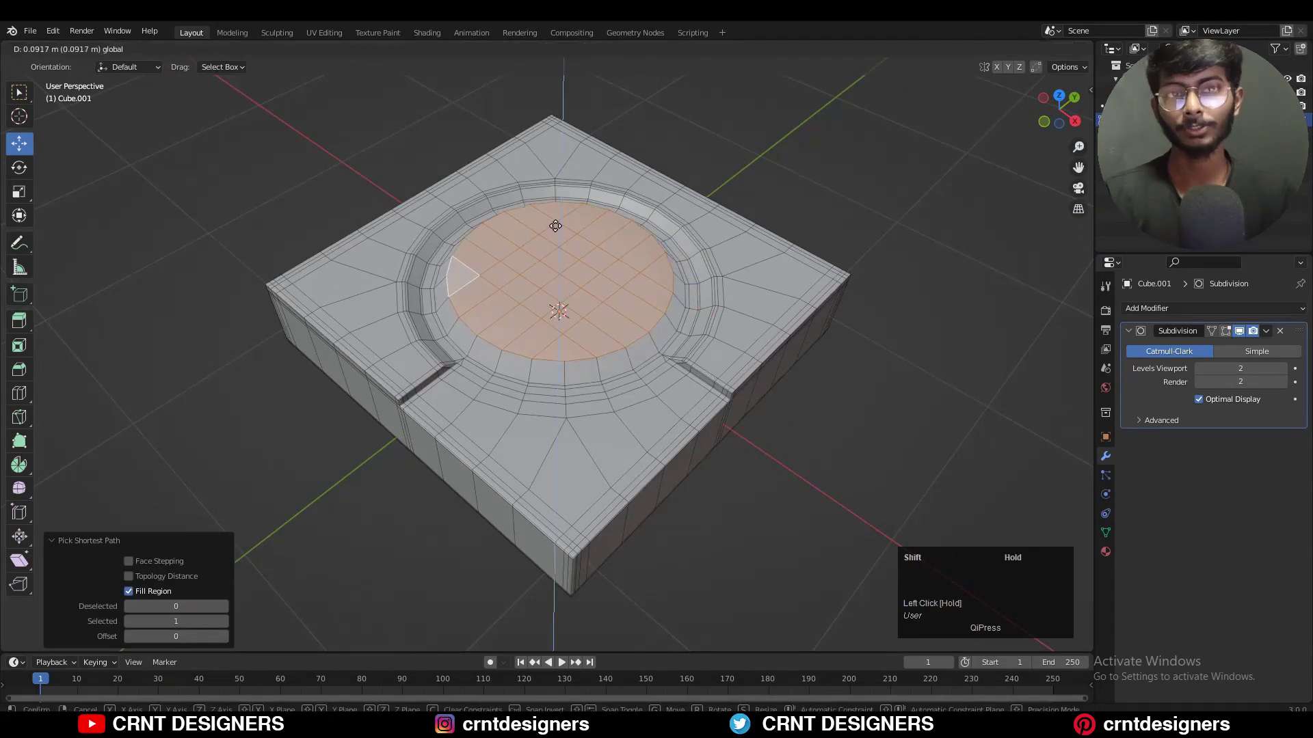
- Inset the raised disc's top faces, using 0.02563 m for the final inset, and scale the top down slightly
key("i")
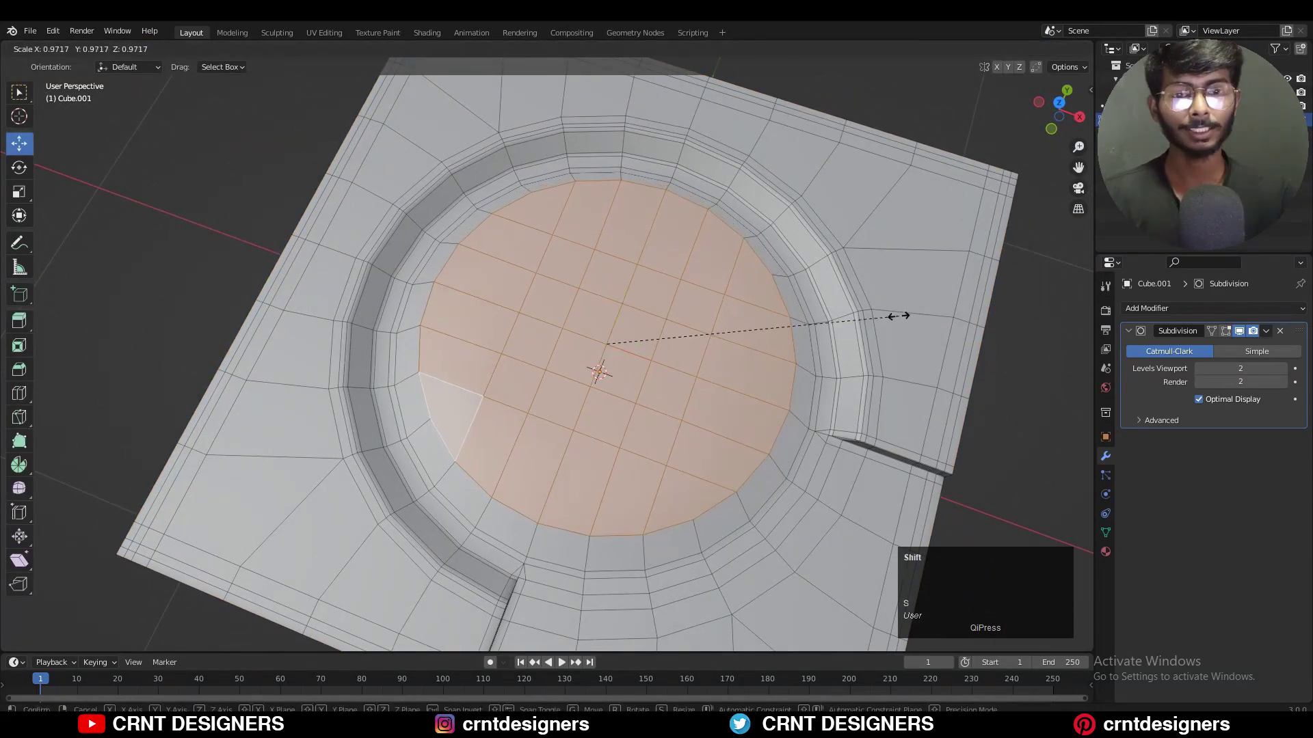
left_click(882, 311, "shift")
key("s")
left_click(887, 307)
key("i")
left_click(875, 312)
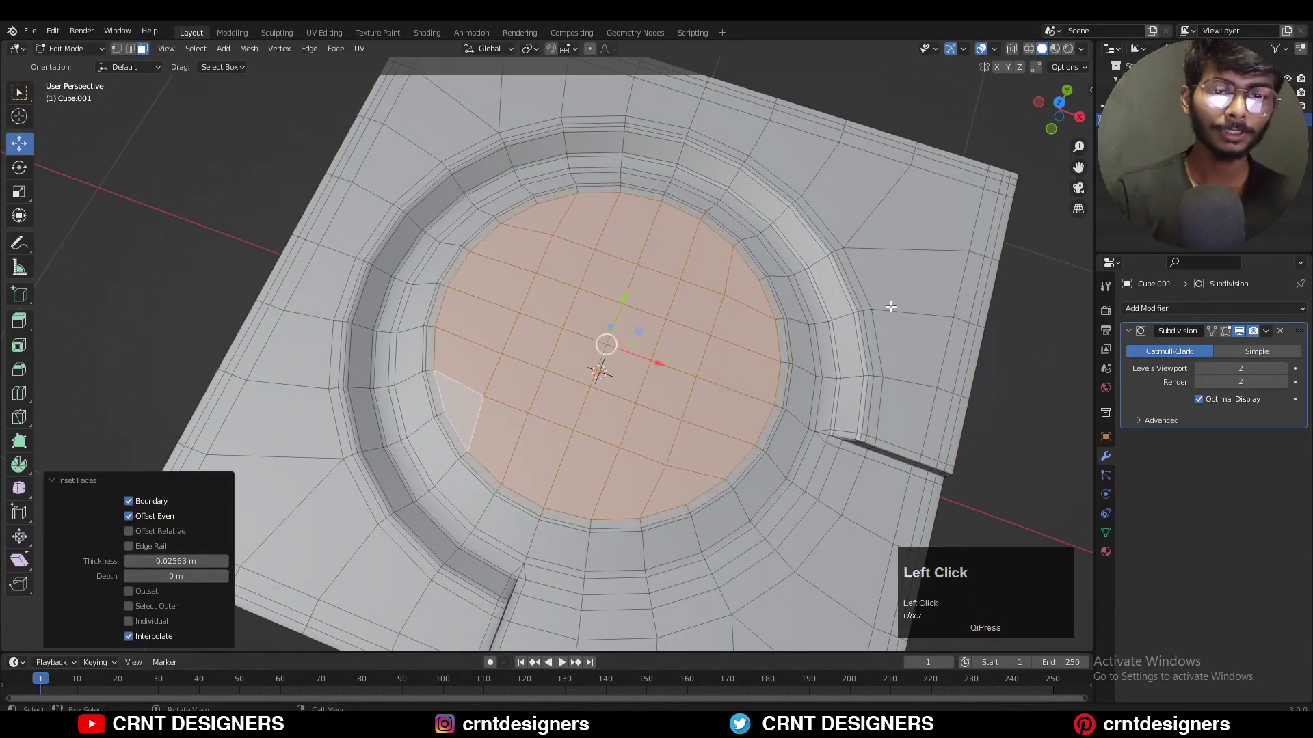
key("s")
left_click(846, 320)
- Examine the raised disc's sloping side and the smoothed slab, in and out of edit mode
key("Tab")
middle_click_drag(845, 326, 732, 299)
left_click(737, 290, "alt")
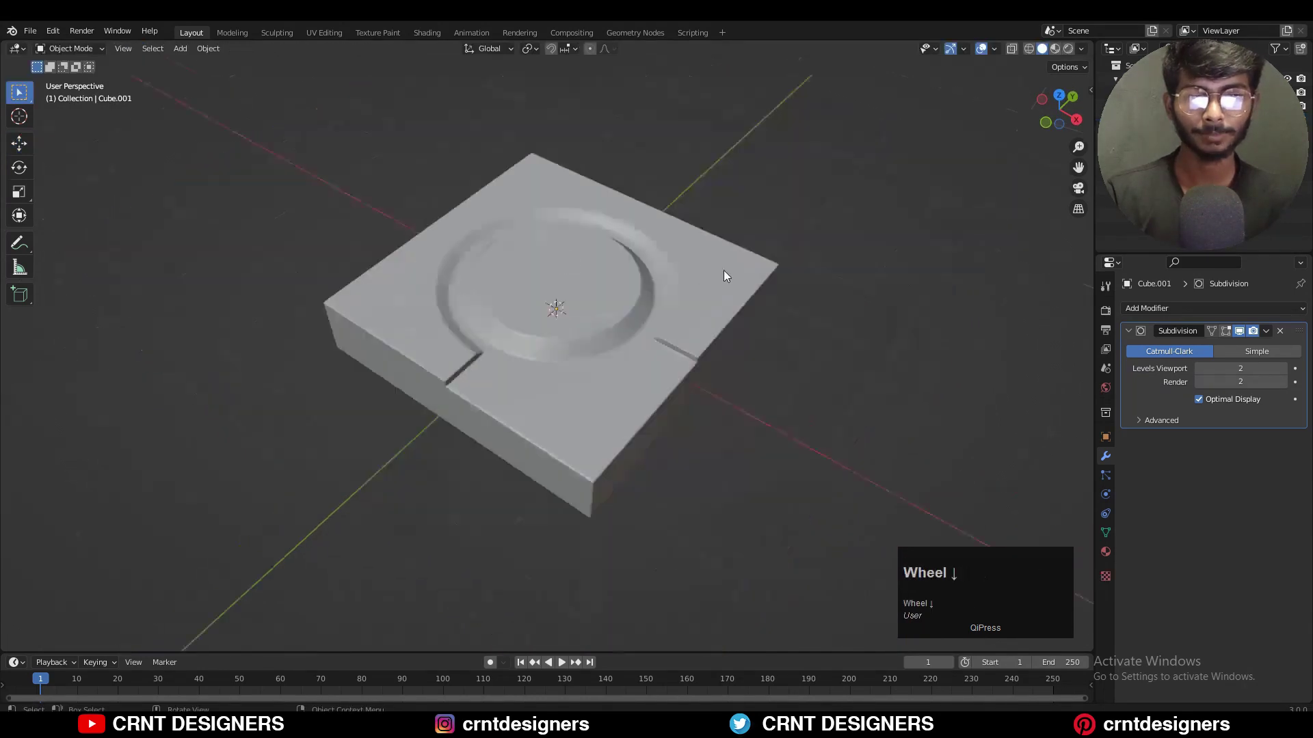
scroll(762, 318, "up", 3)
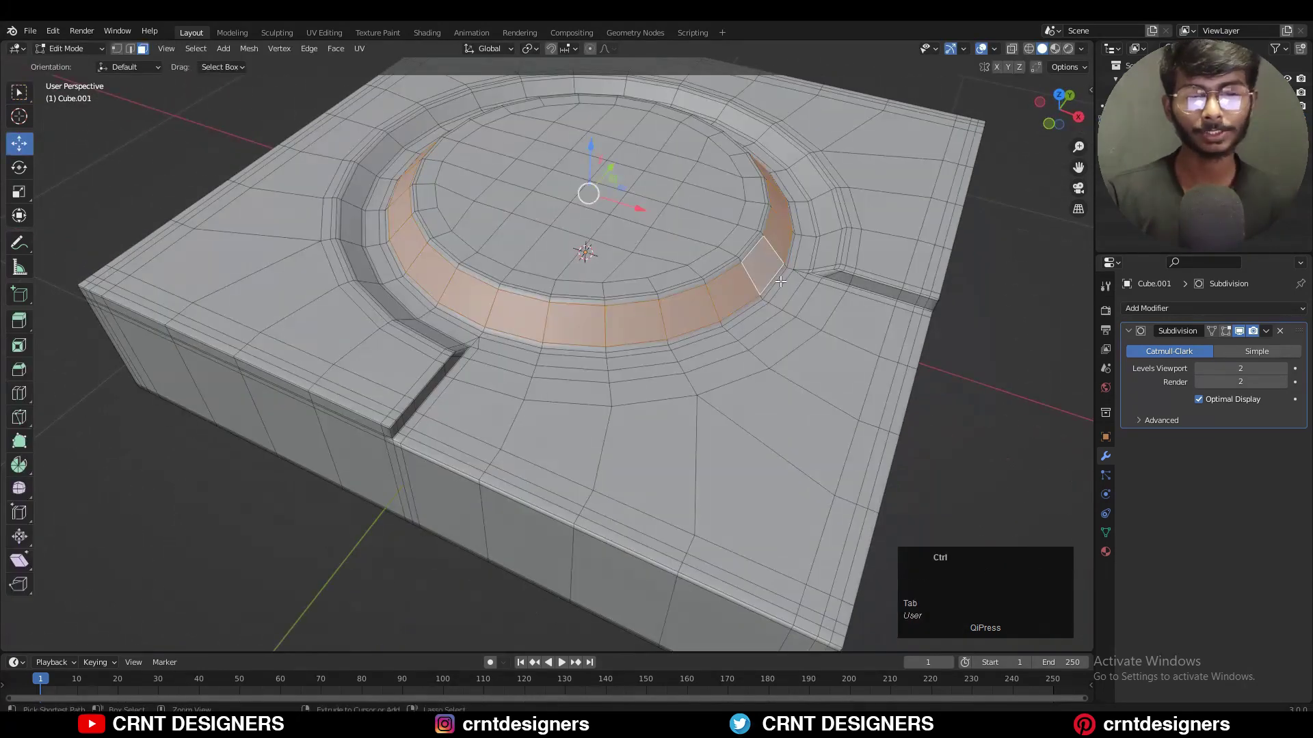
scroll(658, 271, "down", 3)
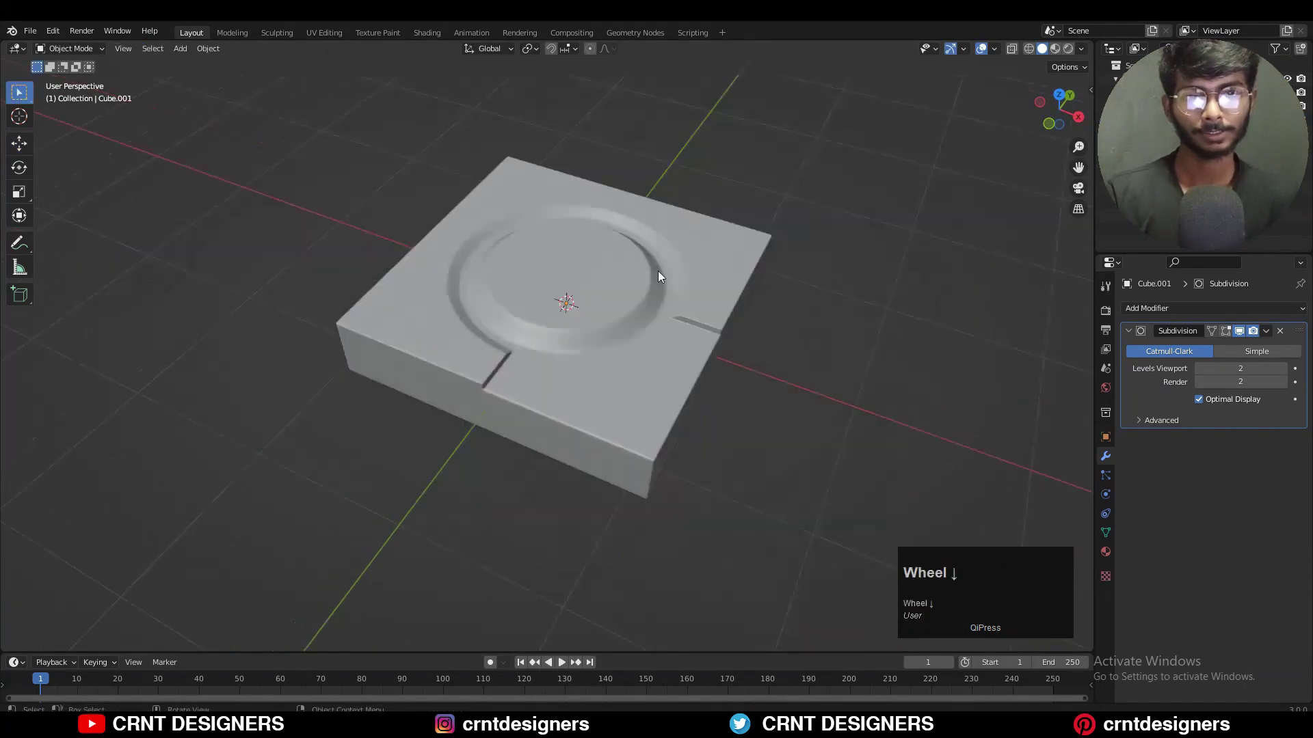
- Add an edge loop across the slab's mesh
middle_click_drag(658, 276, 683, 226)
key("Tab")
key("ctrl+r")
left_click(664, 203)
right_click(362, 202)
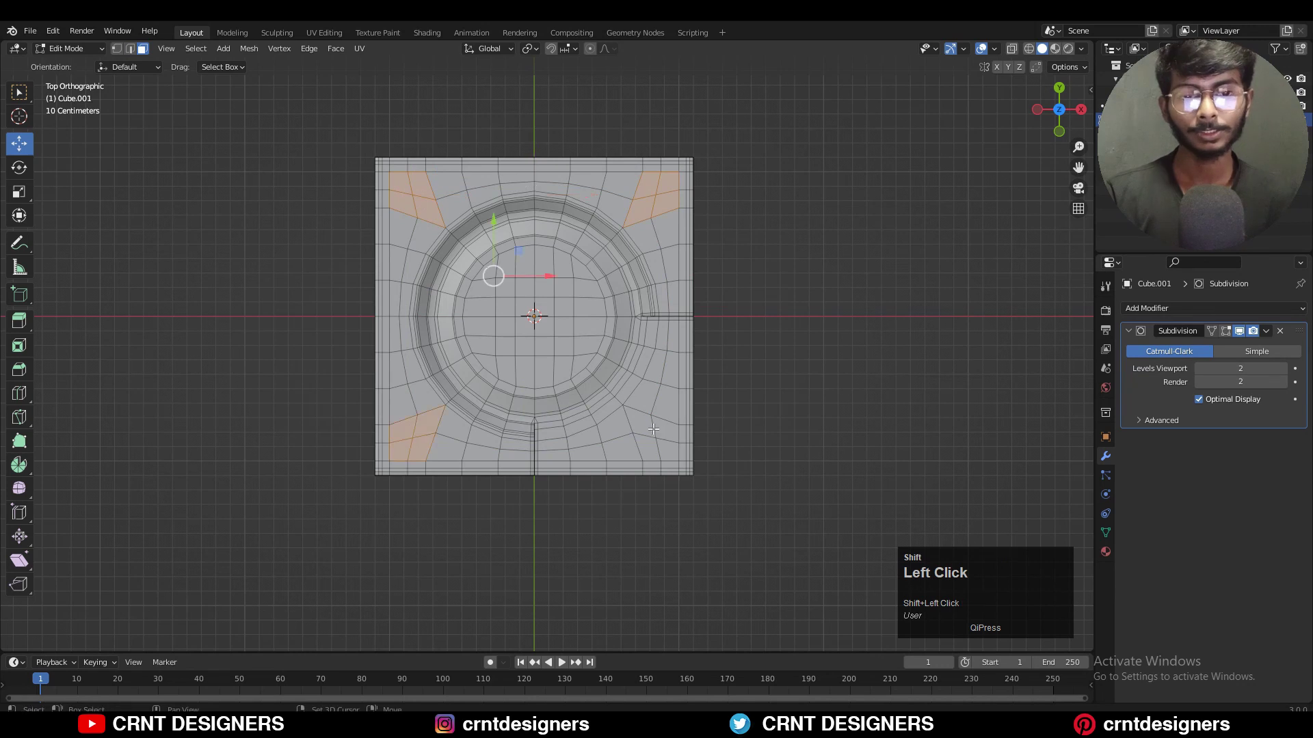
- Inset the face patches at the slab's four corners by 0.05005 m and shape them into circles with LoopTools
middle_click_drag(710, 371, 945, 110)
left_click(1064, 104)
middle_click_drag(722, 238, 692, 220, "shift")
scroll(745, 265, "up", 2)
key("i")
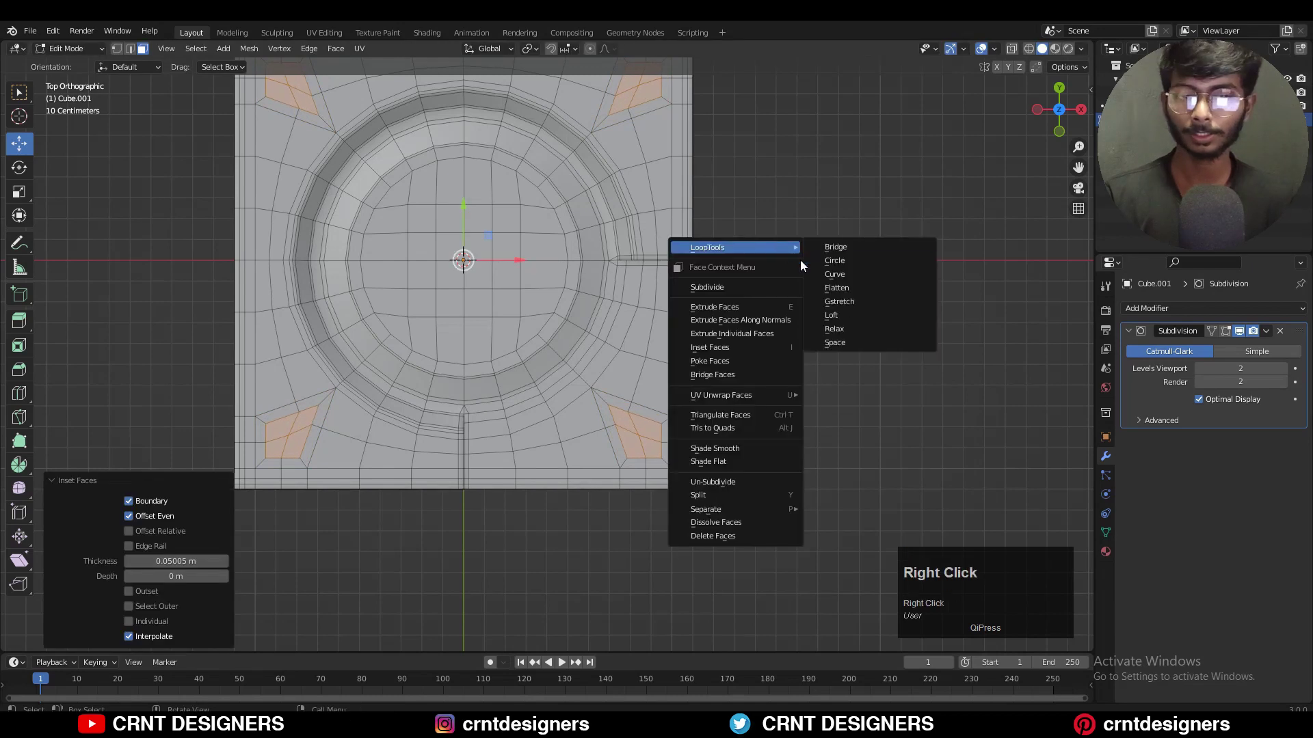
left_click(835, 262)
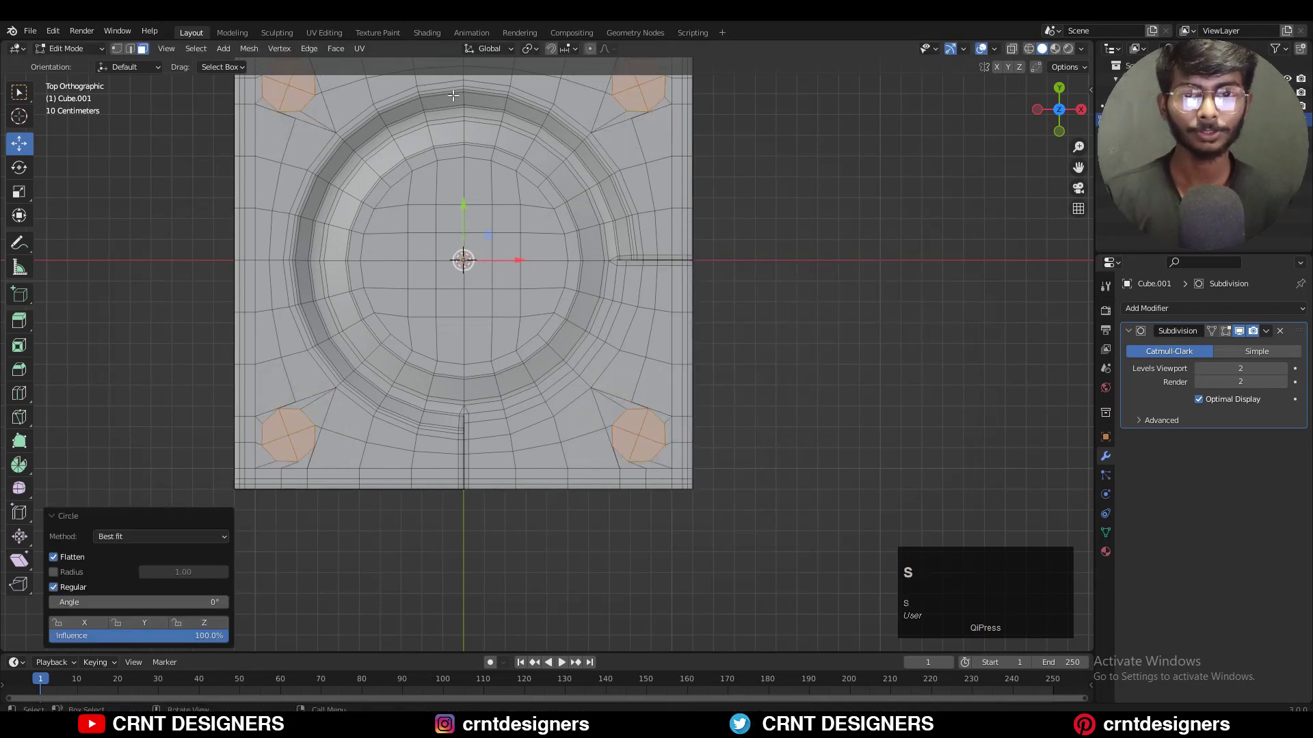
- Scale the four corner circles down to about 0.6 of their size and readjust them by a factor of 1.042
left_click(564, 93)
key("s")
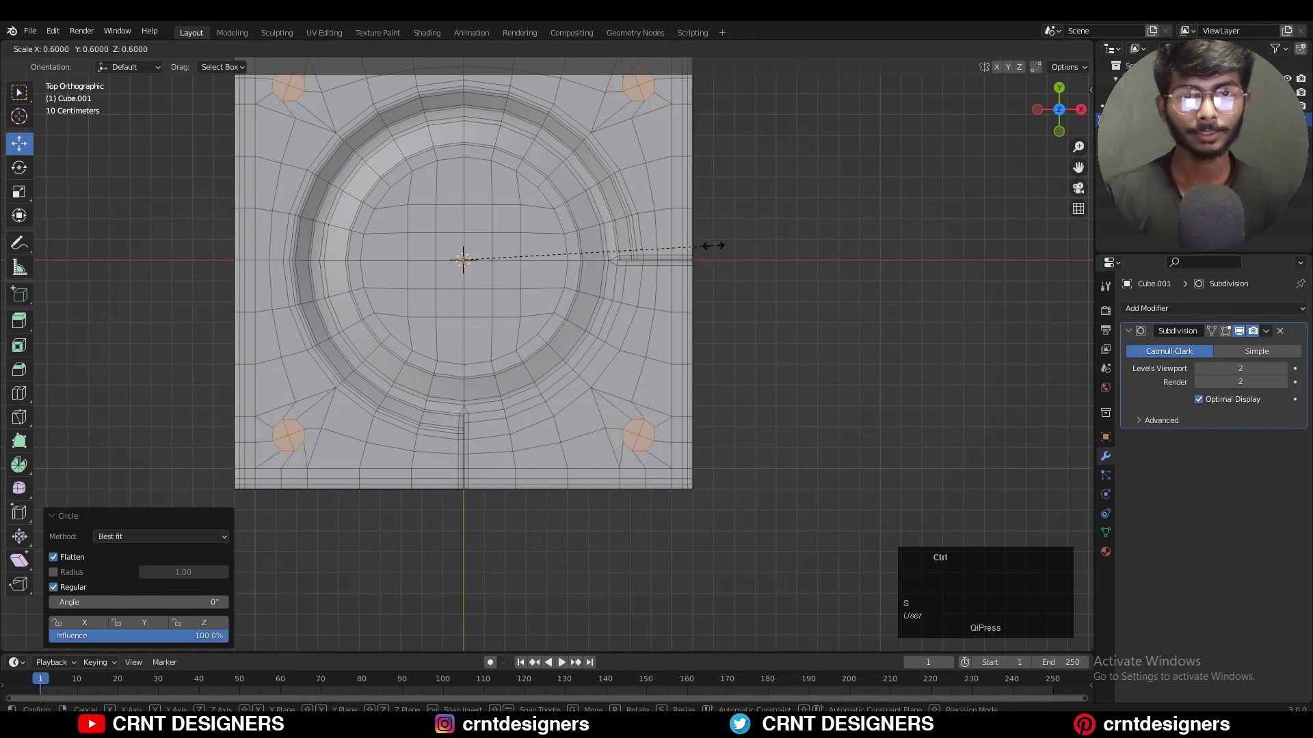
scroll(761, 295, "up", 1)
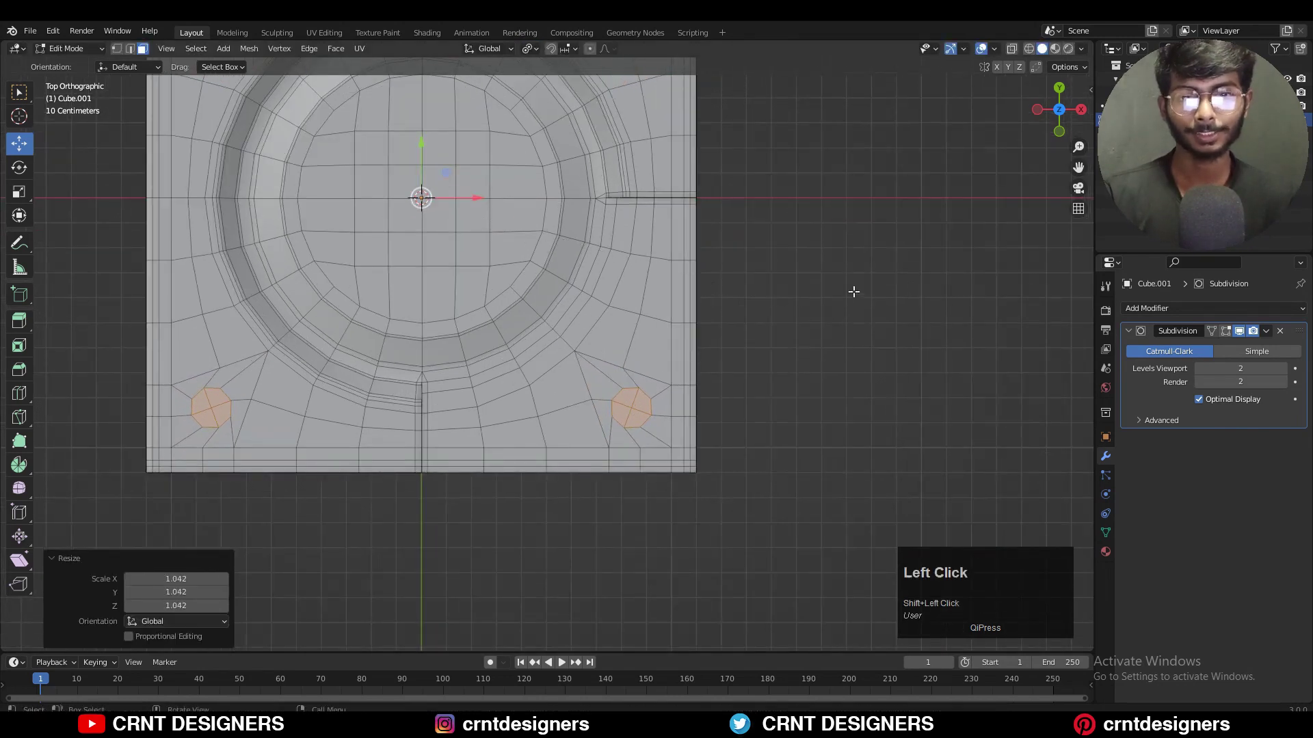
- Sink the inset corner circles about 0.087 m into the slab with Shrink/Fatten and inset the hole floors
middle_click_drag(886, 301, 773, 273)
key("alt+s")
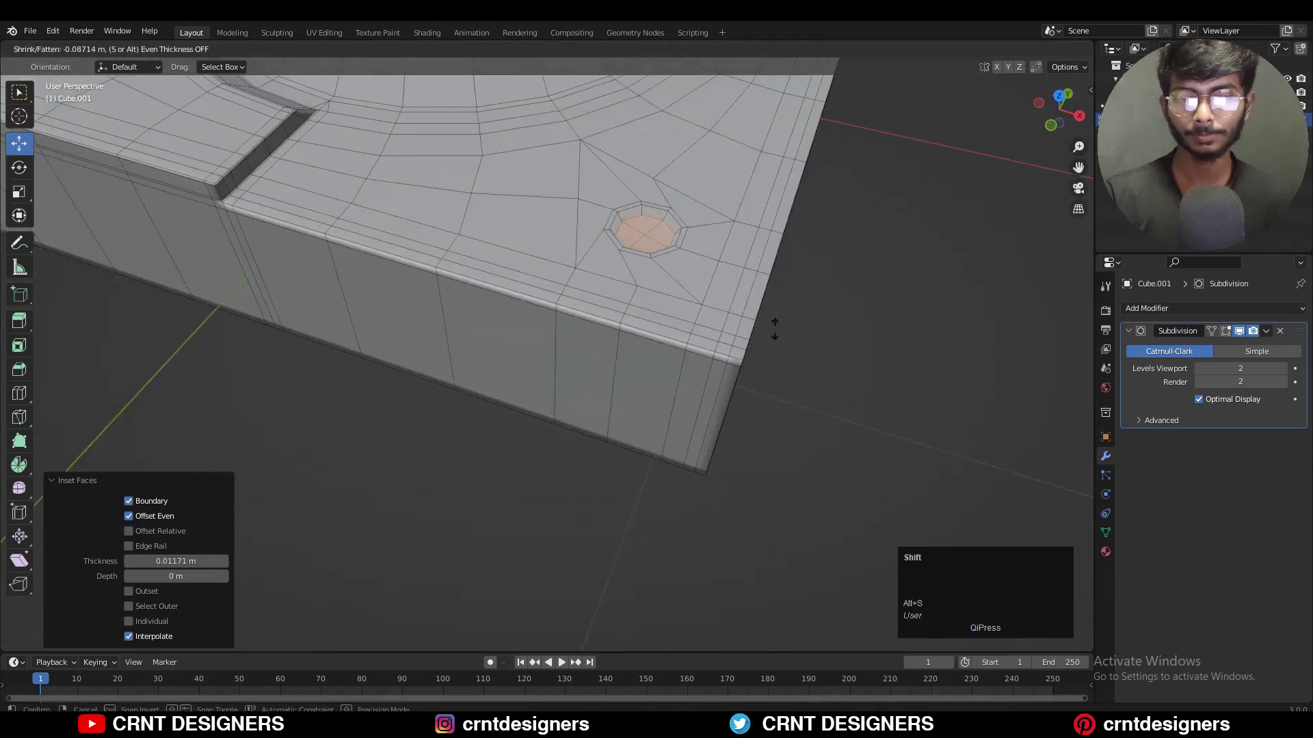
left_click(774, 325, "shift")
middle_click_drag(774, 325, 797, 338)
key("i")
left_click(800, 334, "shift")
scroll(716, 297, "up", 4)
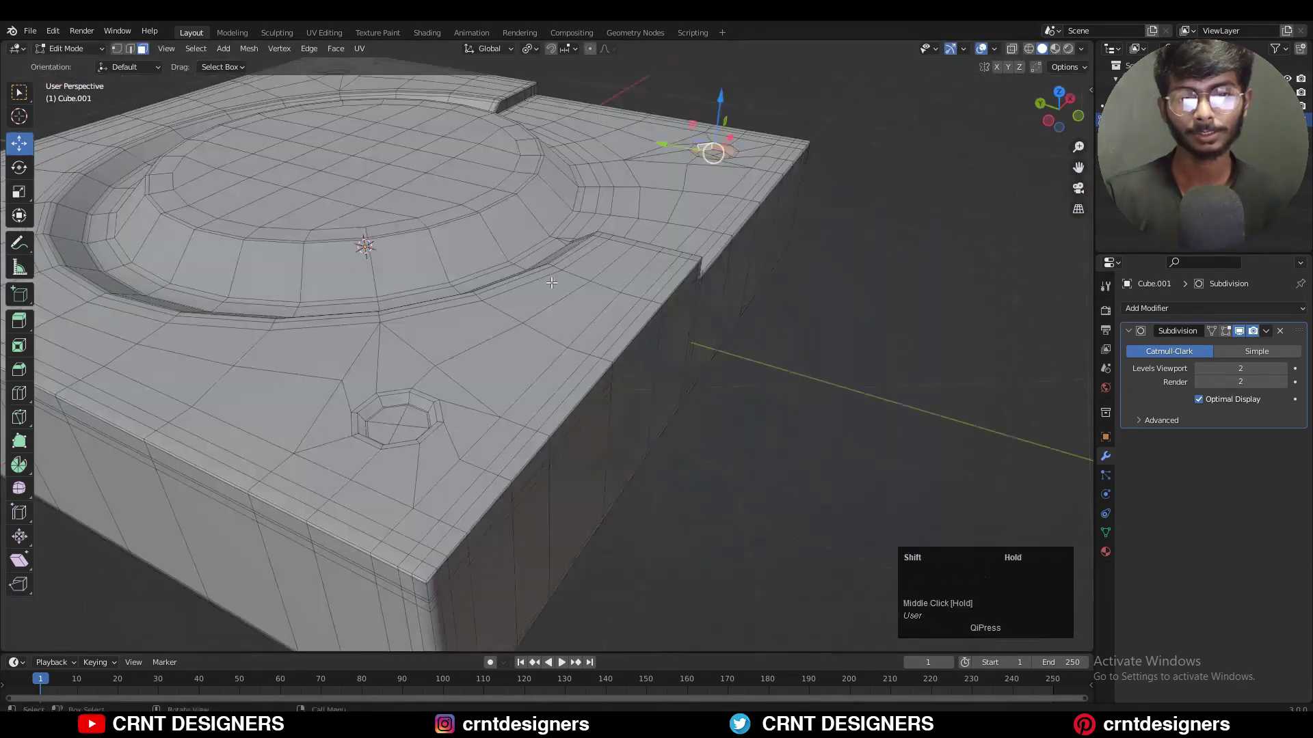
scroll(752, 301, "up", 3)
middle_click_drag(752, 300, 765, 302)
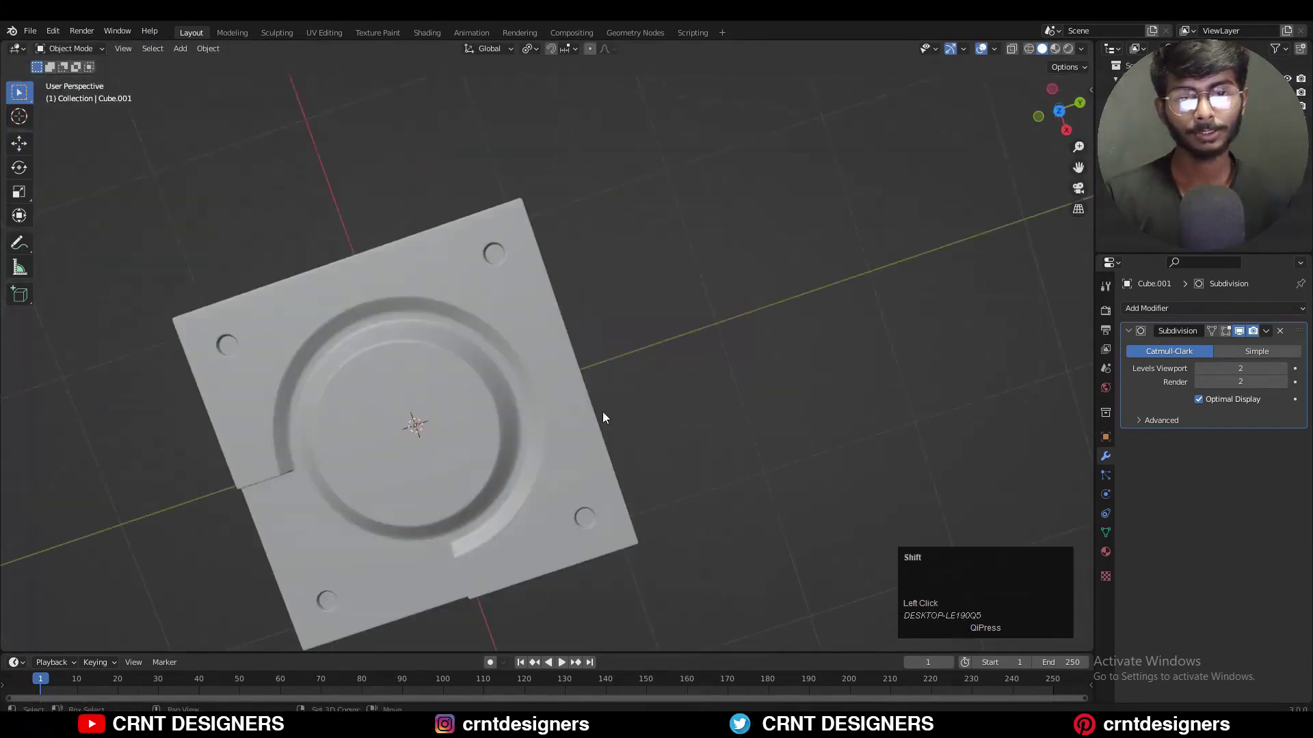
scroll(677, 357, "up", 5)
key("Tab")
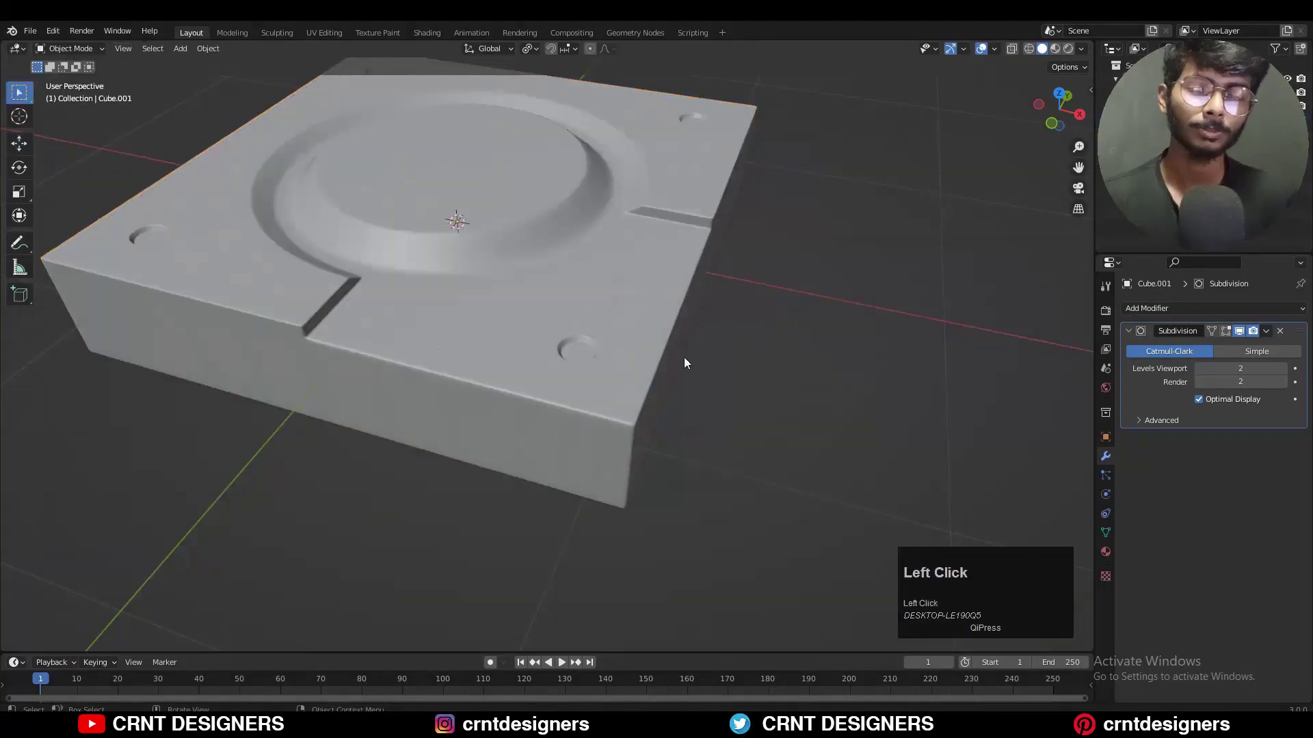
- Select all the slab's upper vertices in see-through front view and lower them by 0.1 m along Z
key("Tab")
key("KP_1")
key("alt+z")
key("1")
left_click_drag(739, 295, 284, 210)
left_click_drag(466, 199, 467, 181)
left_click_drag(797, 205, 431, 73)
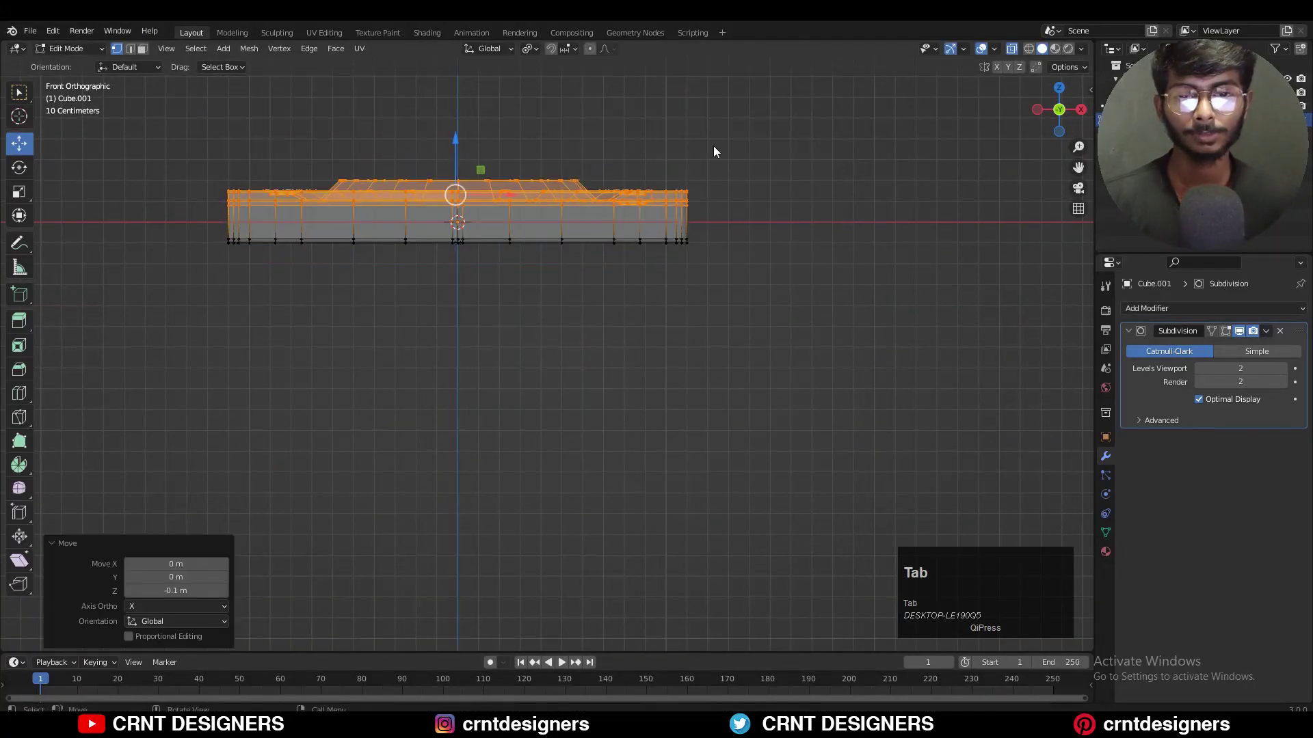
key("Tab")
key("alt+z")
middle_click_drag(716, 232, 556, 342)
scroll(588, 355, "down", 5)
- Inset the raised disc's top faces and extrude them downward to form a round recess, insetting its floor
key("Tab")
scroll(601, 362, "up", 4)
key("3")
left_click(486, 169)
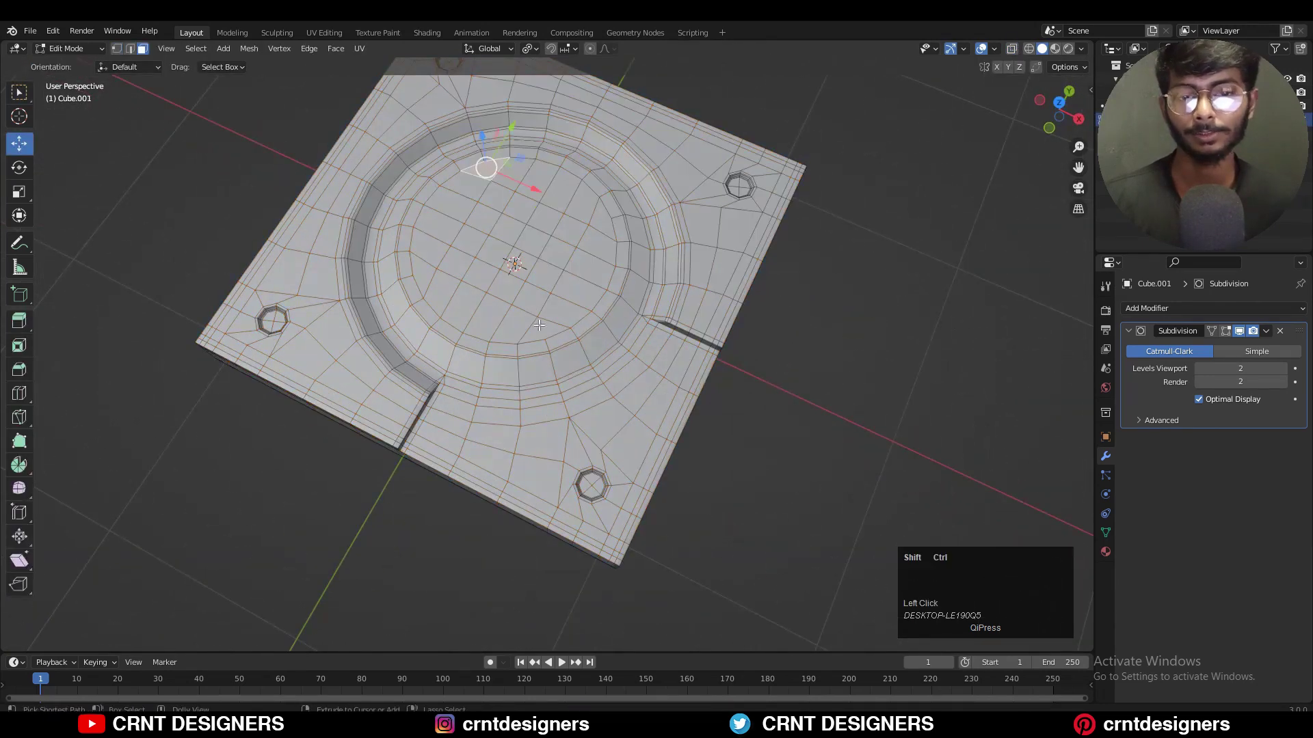
left_click(538, 325, "ctrl+shift")
scroll(547, 287, "up", 3)
key("i")
left_click(625, 259)
middle_click_drag(625, 259, 542, 226)
key("e")
left_click(542, 233)
key("i")
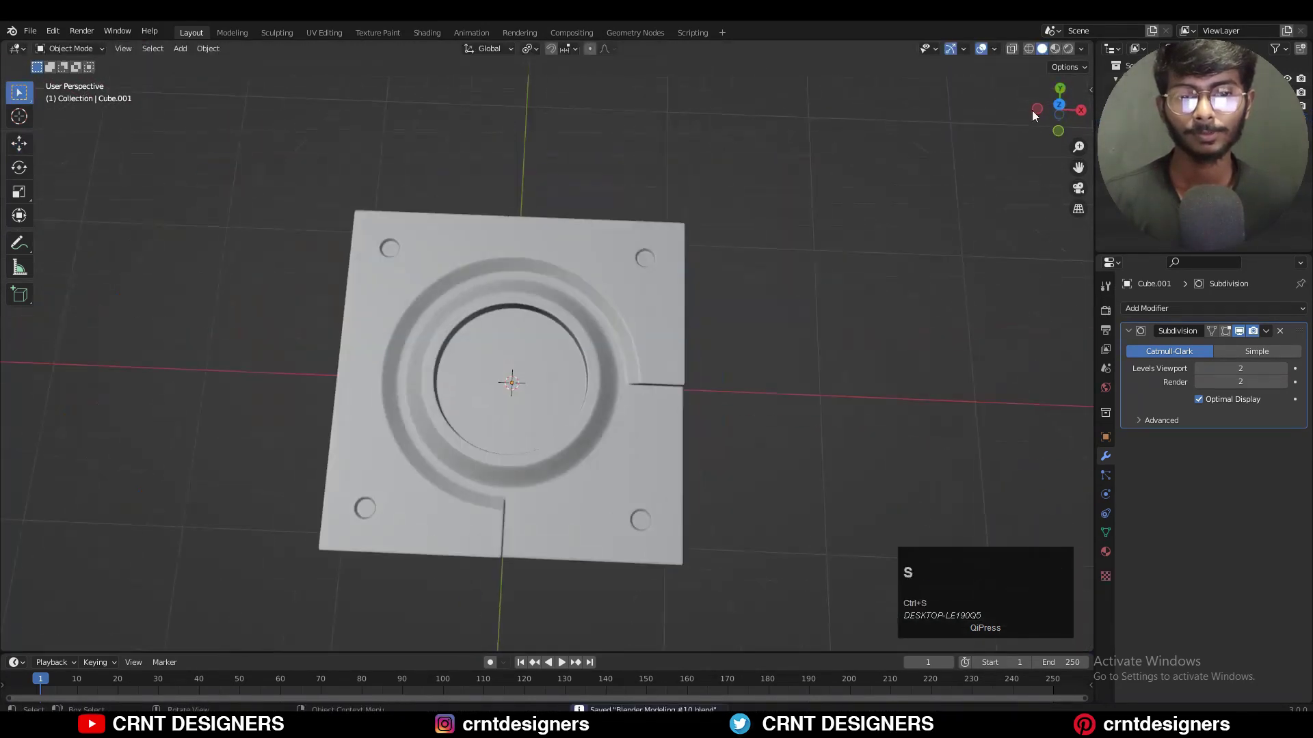
- Switch to the UV Editing workspace with the model in top view and show the Nut & Bolts Vol.1 asset category
scroll(745, 271, "up", 3)
left_click(325, 32)
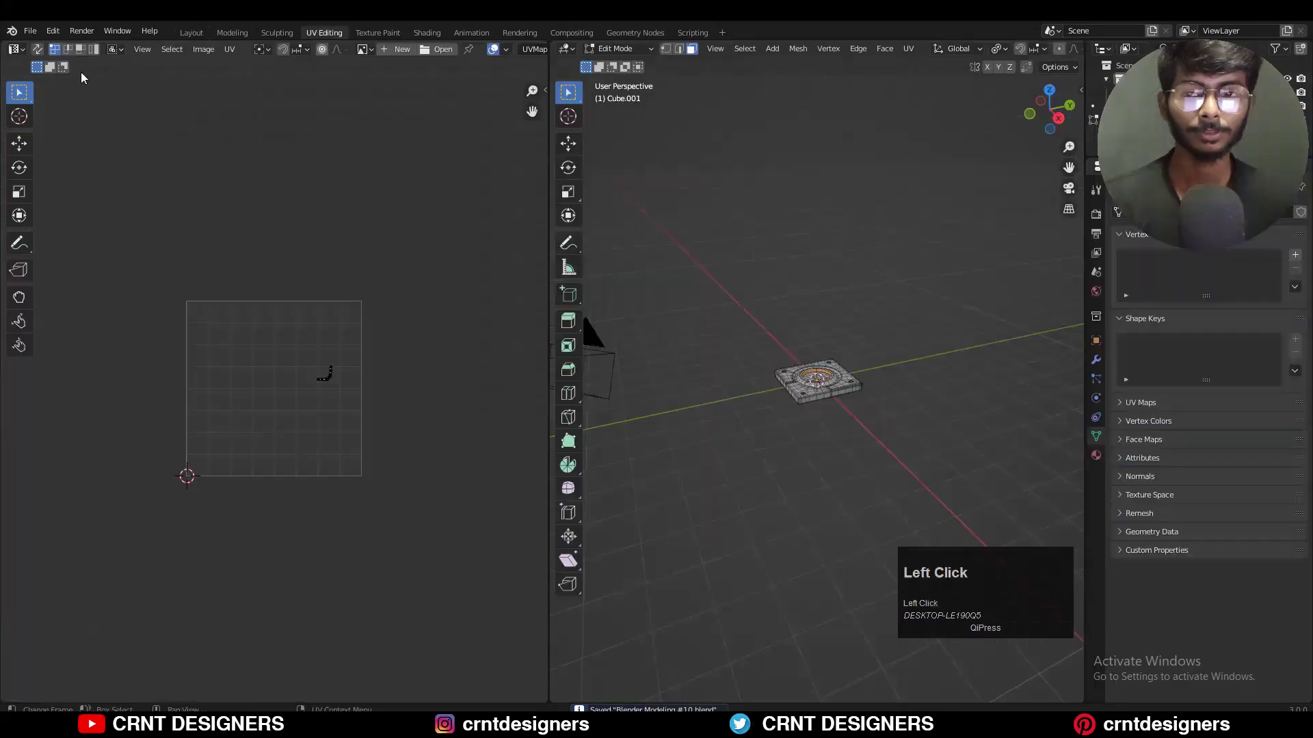
key("KP_7")
scroll(914, 316, "up", 6)
key("Tab")
left_click(62, 105)
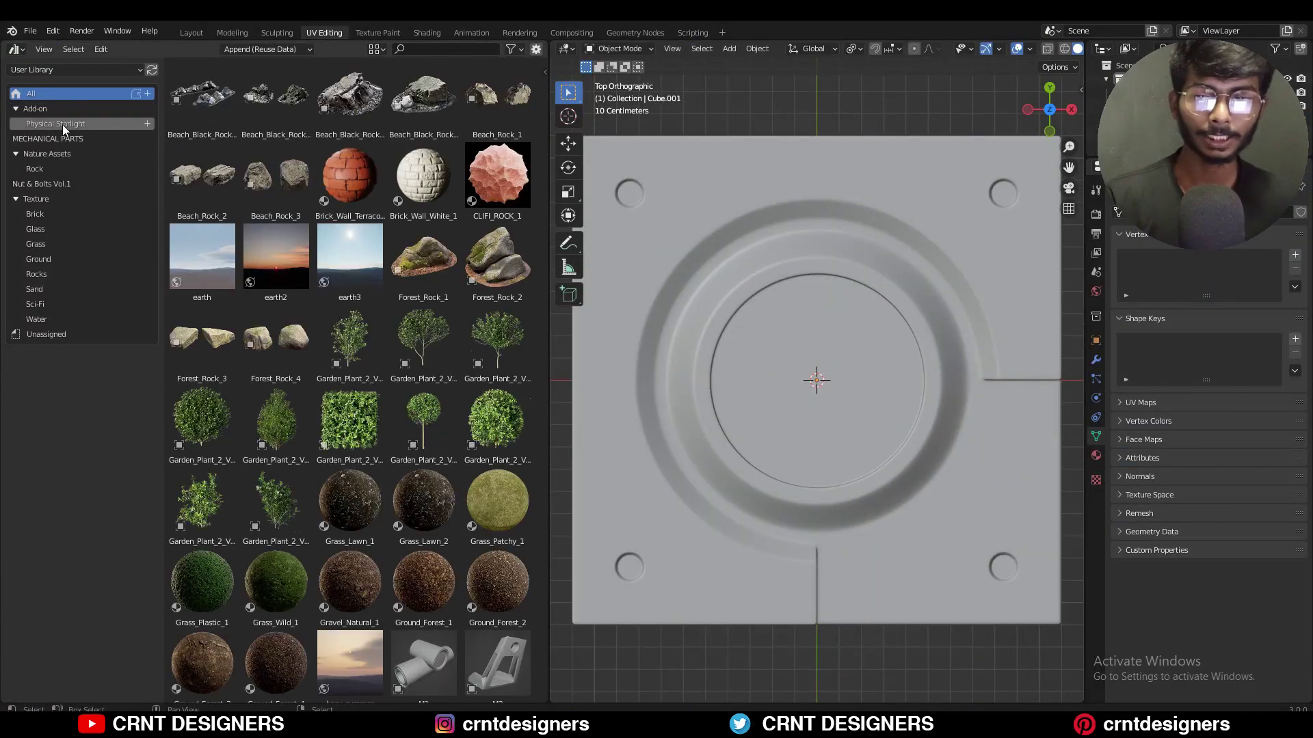
left_click(71, 183)
- Place the N_H_t_2_10 asset at the slab's centre, seat it in the disc's recess and save the file
left_click_drag(497, 335, 934, 371)
middle_click_drag(934, 371, 782, 335)
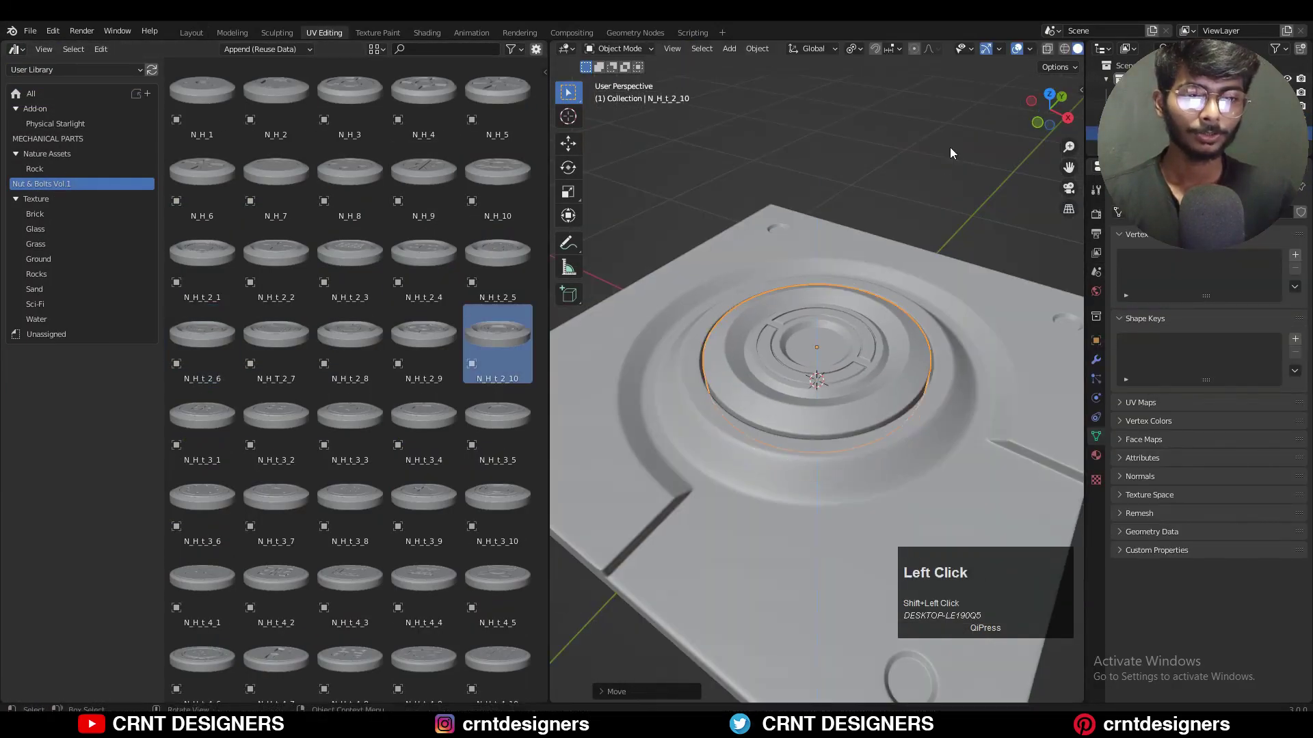
middle_click_drag(793, 342, 782, 299)
left_click(891, 334, "shift")
left_click_drag(799, 361, 799, 369, "shift")
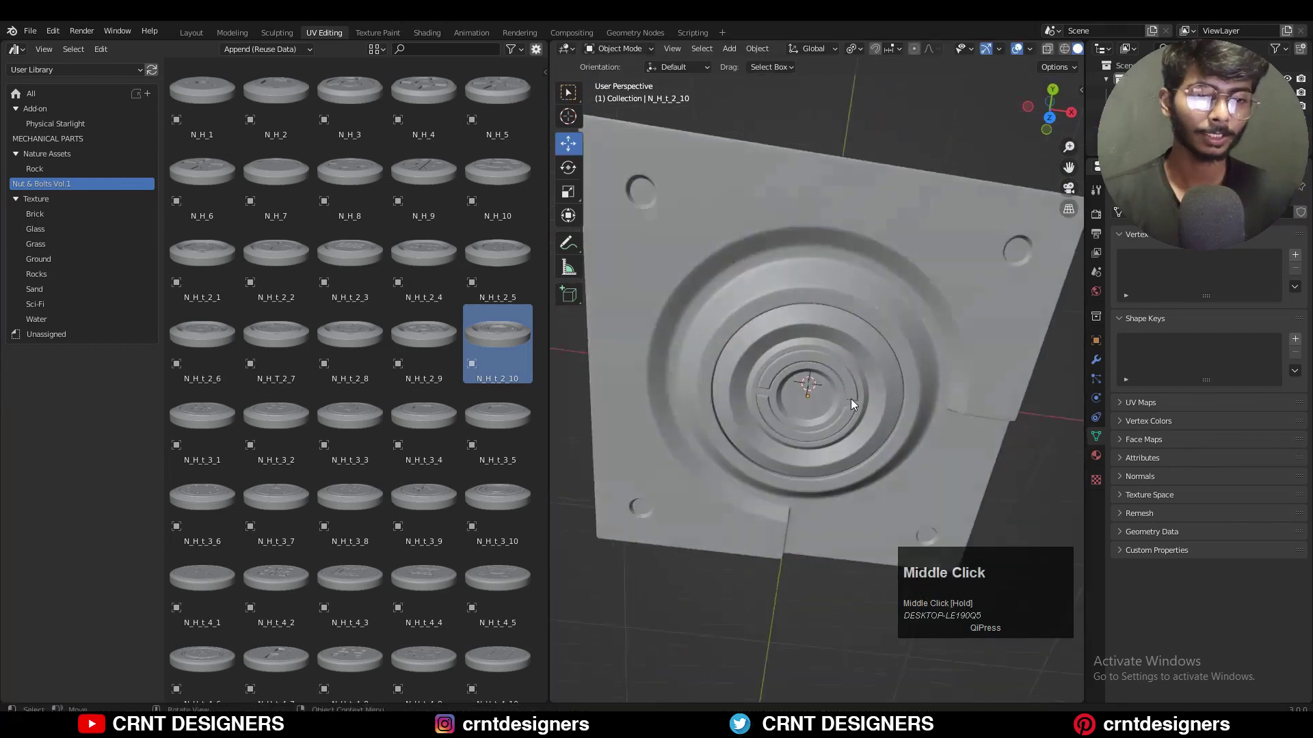
key("ctrl+s")
- Add the N_H_t_3_9 asset near a corner hole and snap it to the 3D cursor in that hole
scroll(850, 369, "down", 5)
left_click(852, 402)
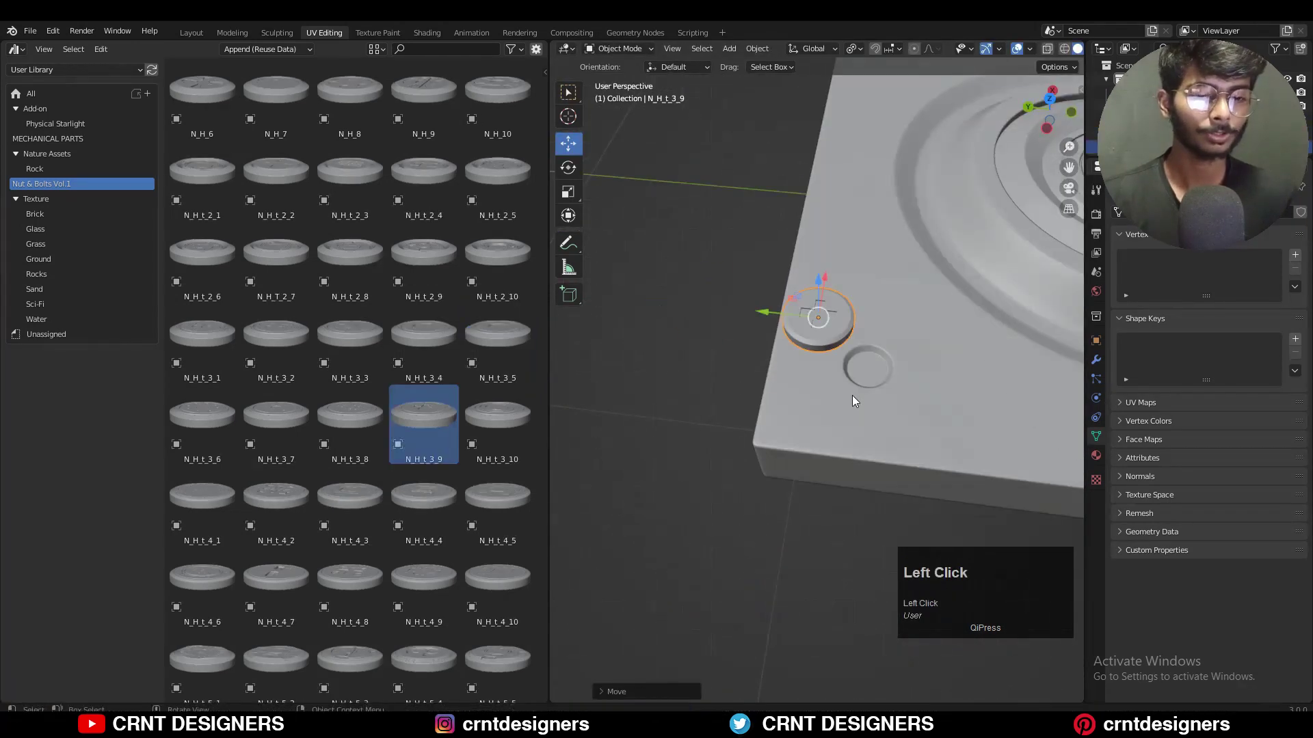
scroll(853, 401, "up", 4)
key("shift+s")
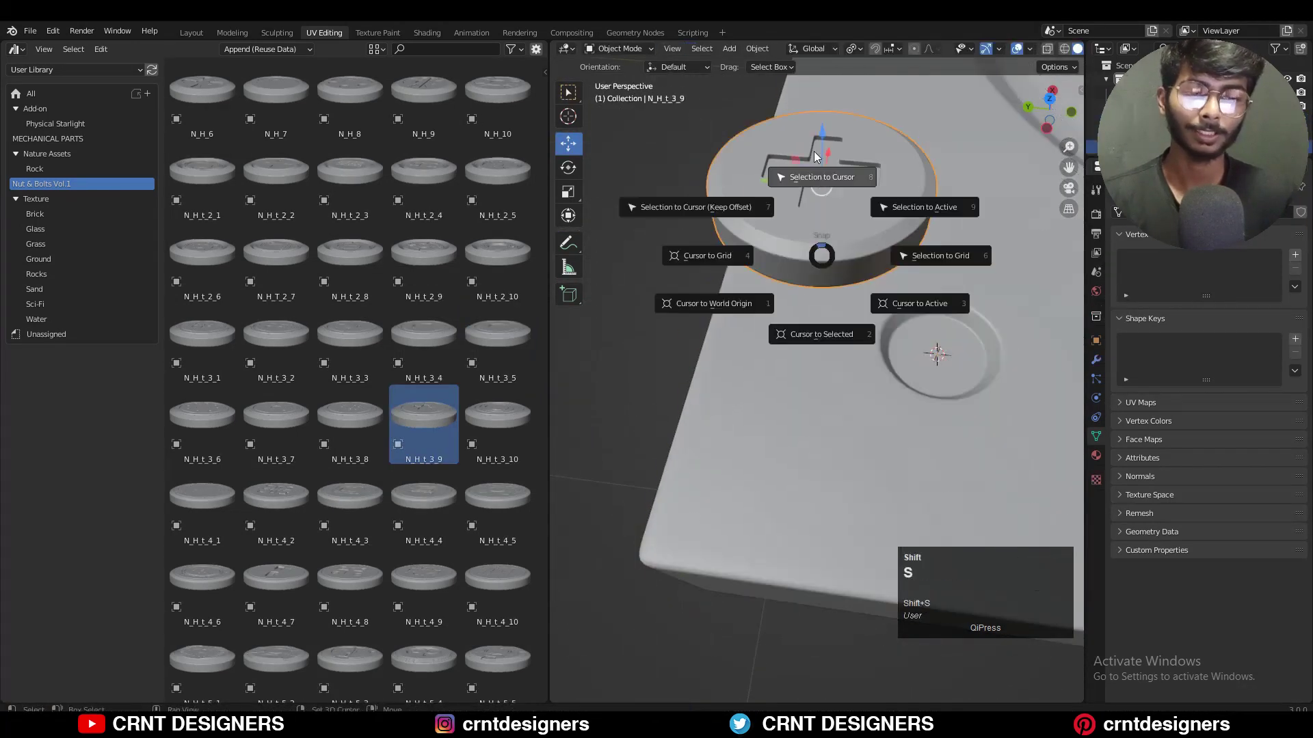
left_click(821, 179)
- Scale the corner bolt to fit its hole and adjust its height
key("KP_7")
key("s")
left_click(788, 329)
middle_click_drag(788, 329, 767, 340)
left_click_drag(779, 300, 778, 284, "shift")
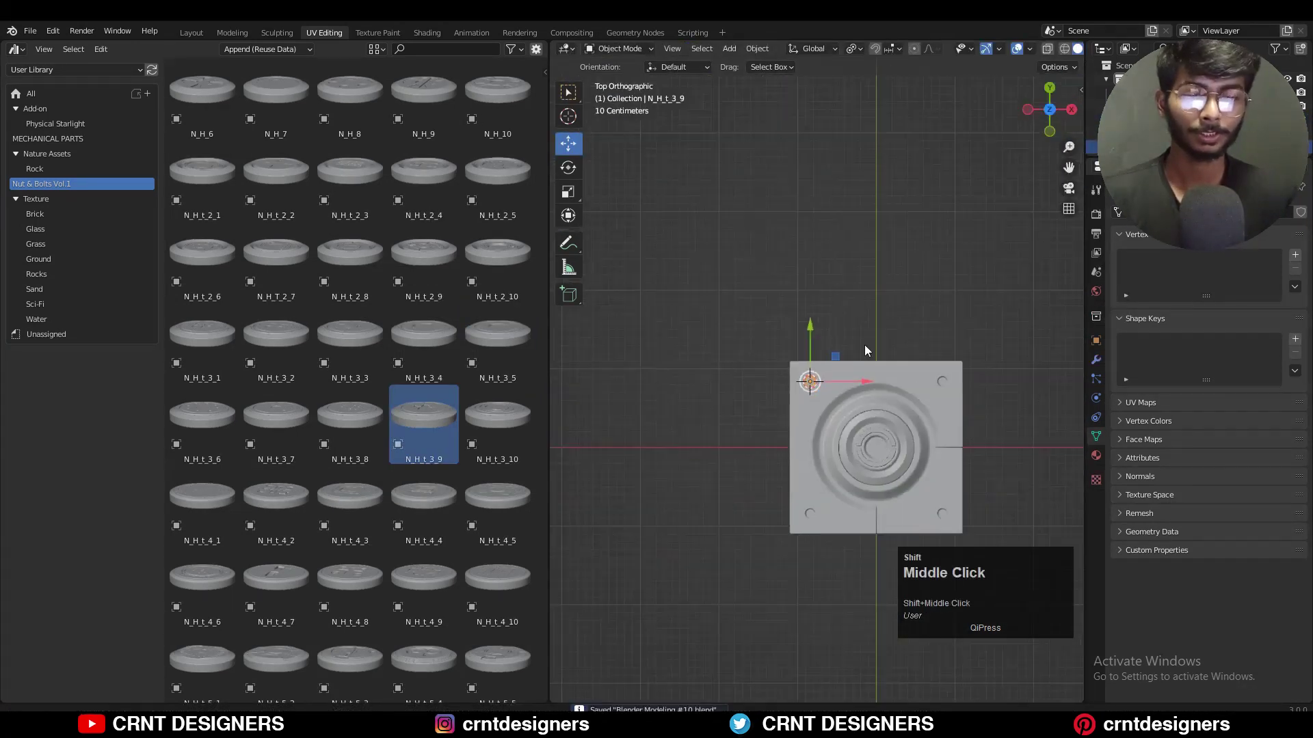
- Mirror the corner bolt to the other three holes on X and Y with a Mirror modifier and apply it
left_click(1096, 359)
middle_click_drag(1052, 333, 797, 277)
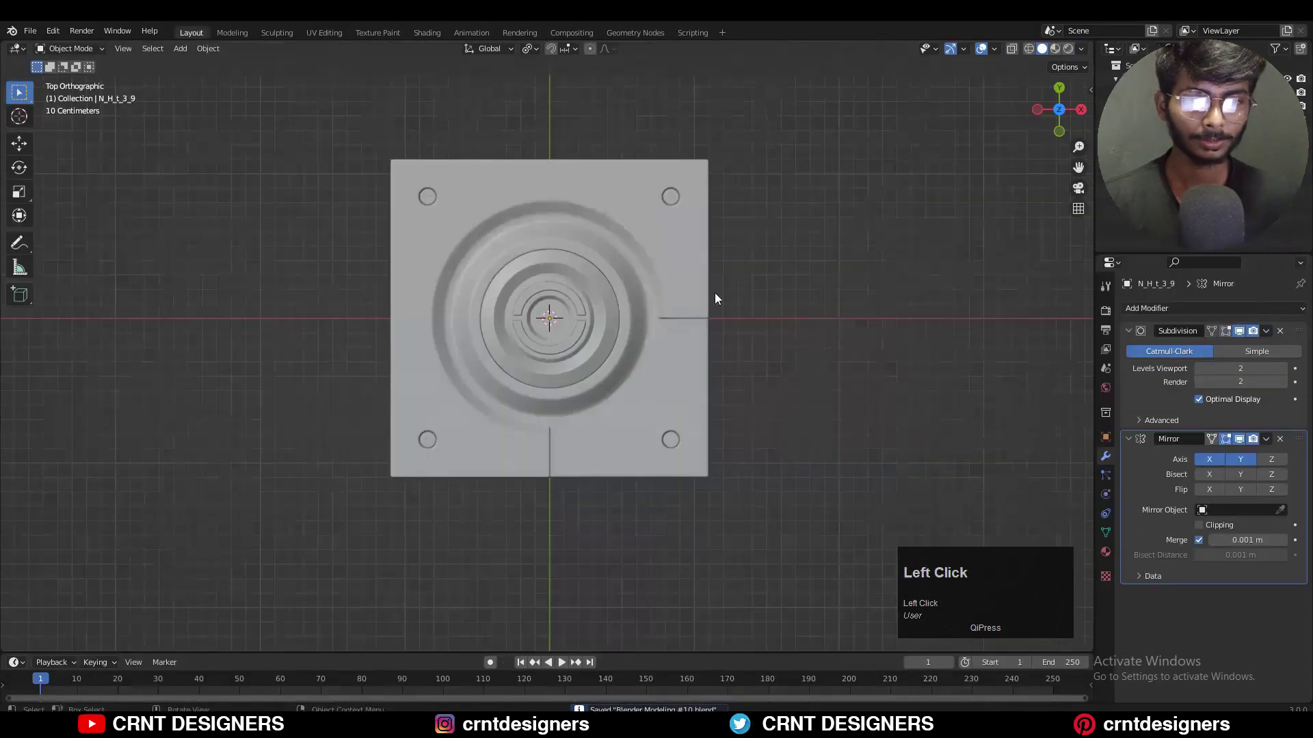
middle_click_drag(715, 292, 785, 292)
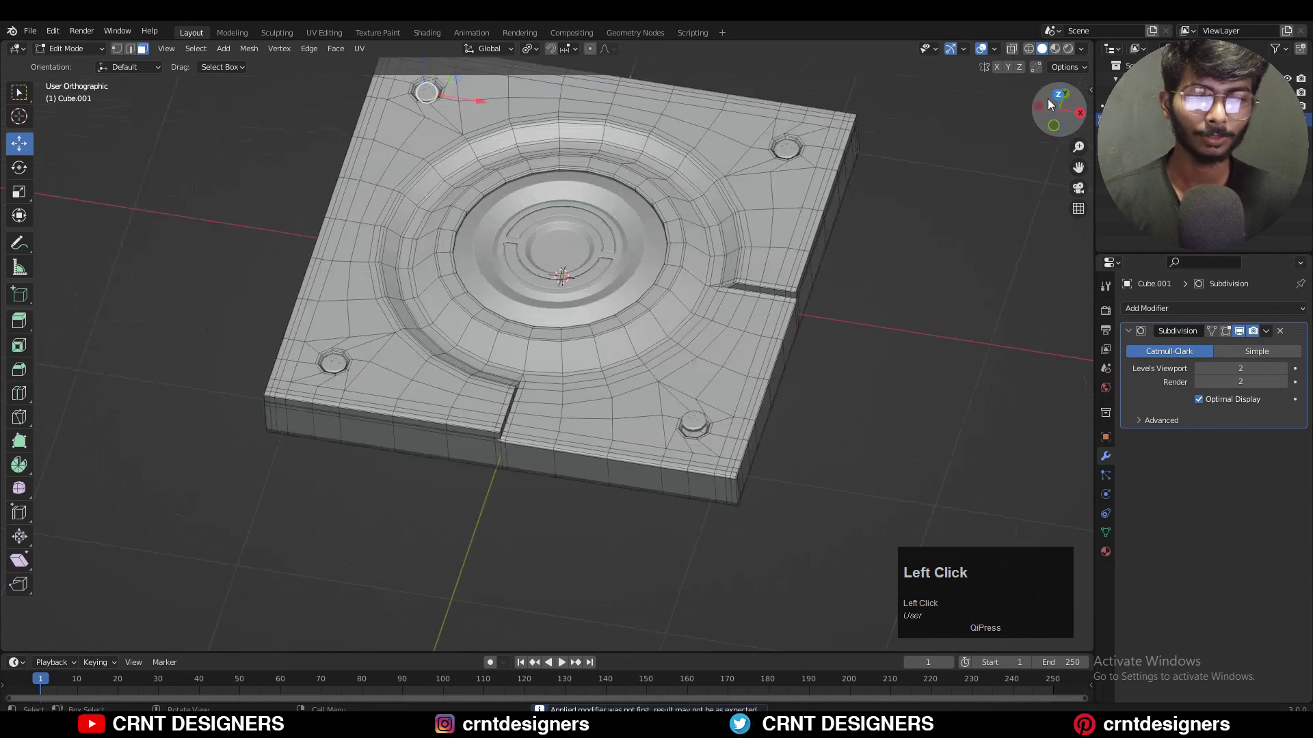
left_click(1058, 89)
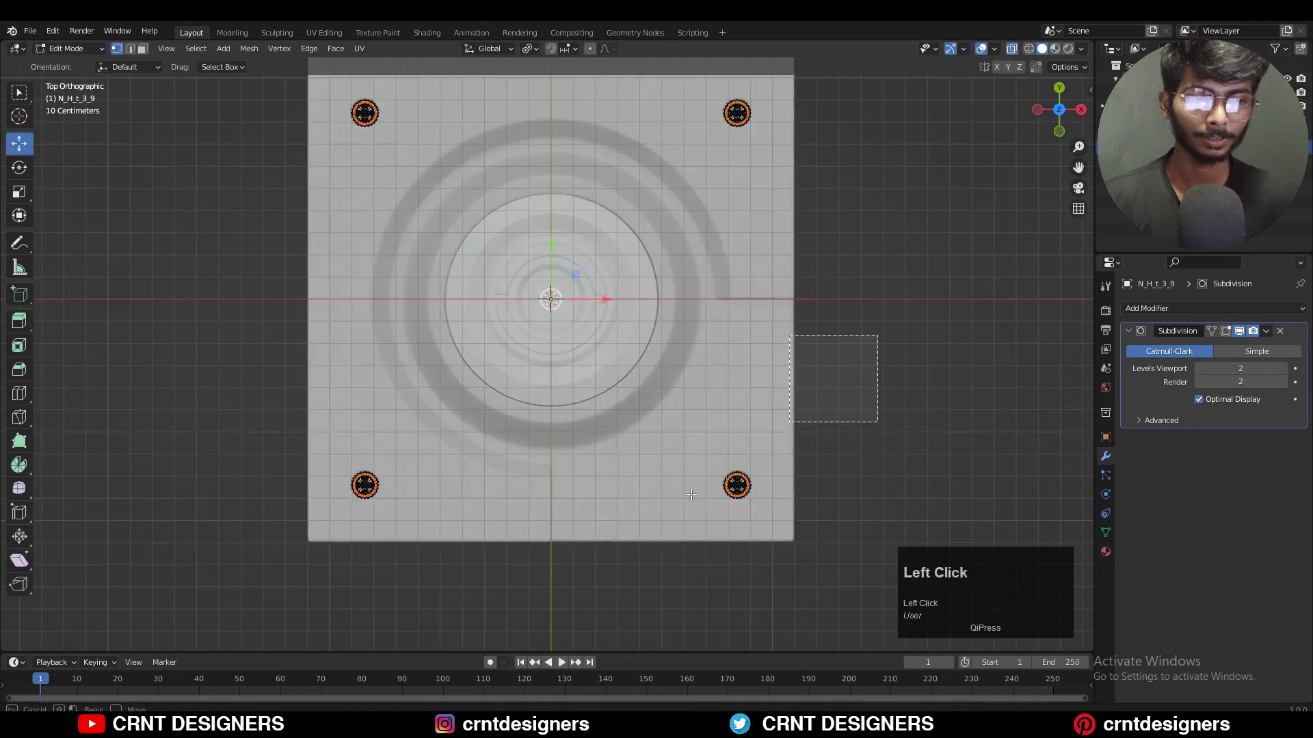
scroll(774, 216, "up", 2)
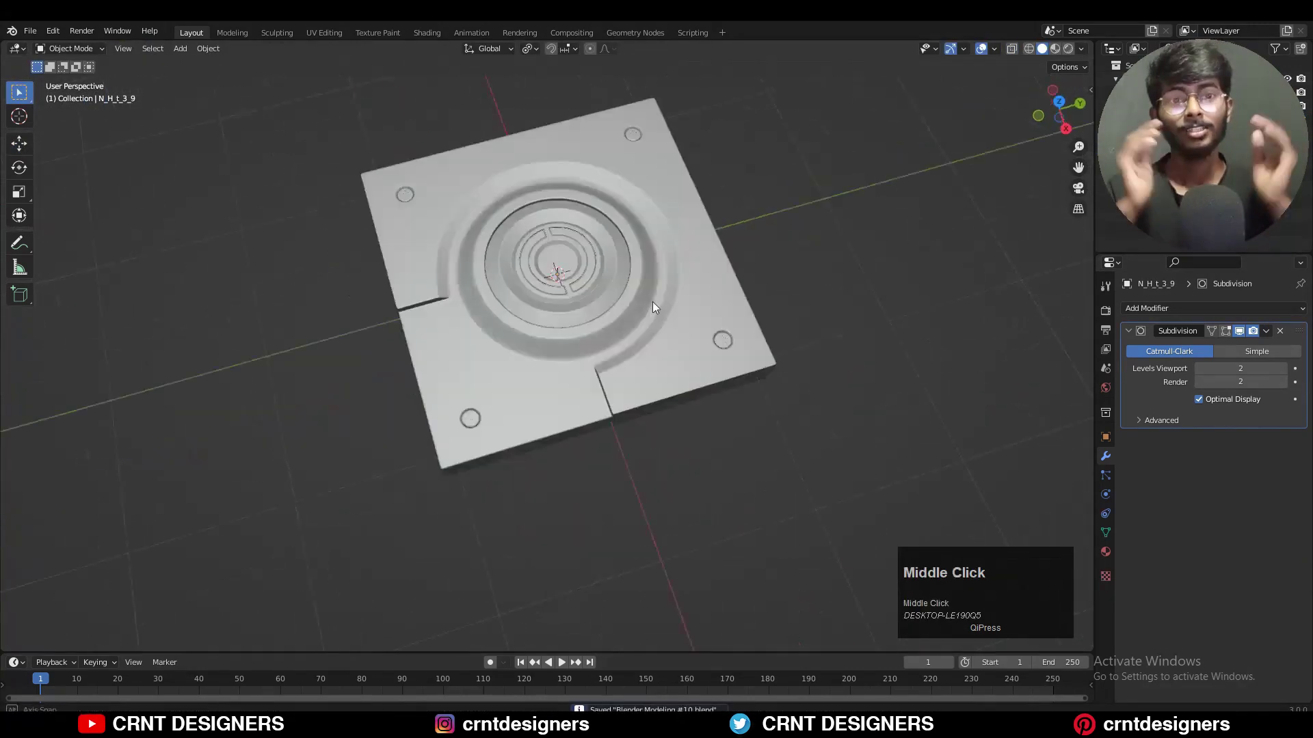
- Look over the finished slab with its bolts and save the Blender Modeling #10.blend file
middle_click_drag(653, 302, 666, 238)
scroll(730, 307, "up", 1)
scroll(725, 244, "up", 2)
key("ctrl+s")
scroll(725, 244, "down", 2)
scroll(684, 236, "down", 2)
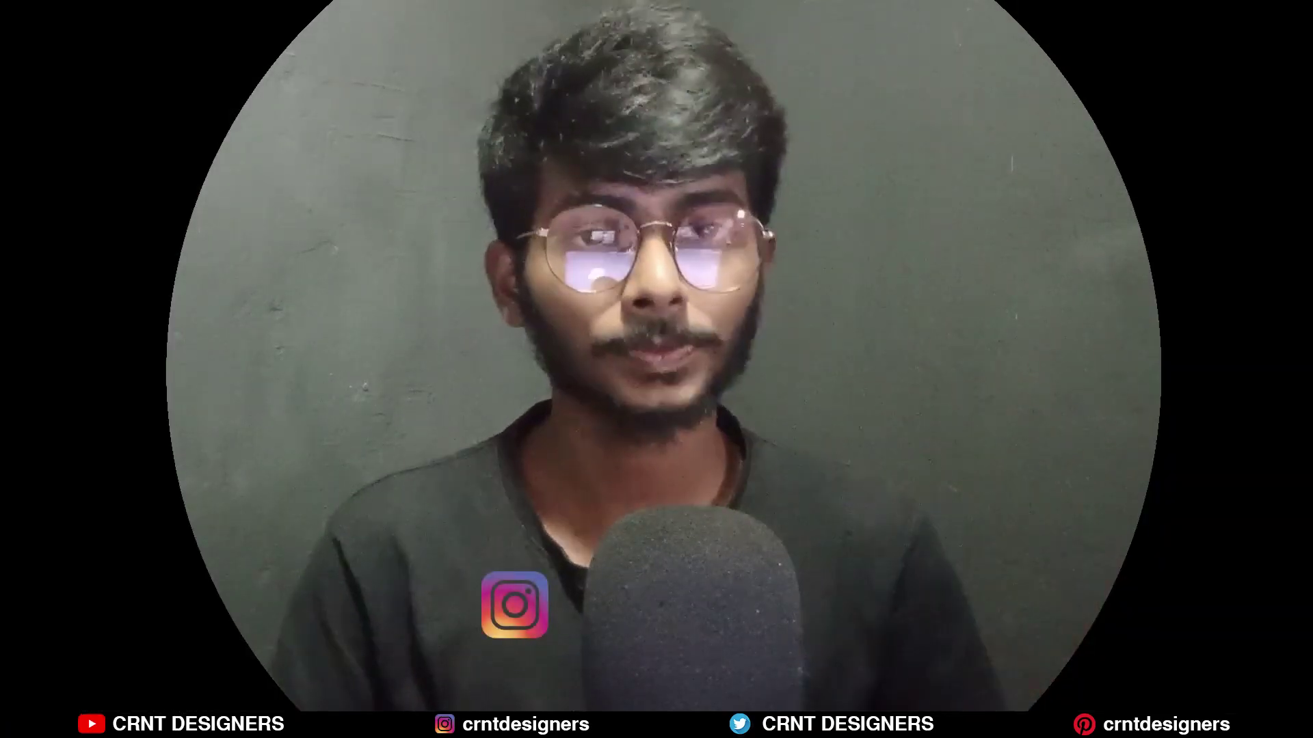